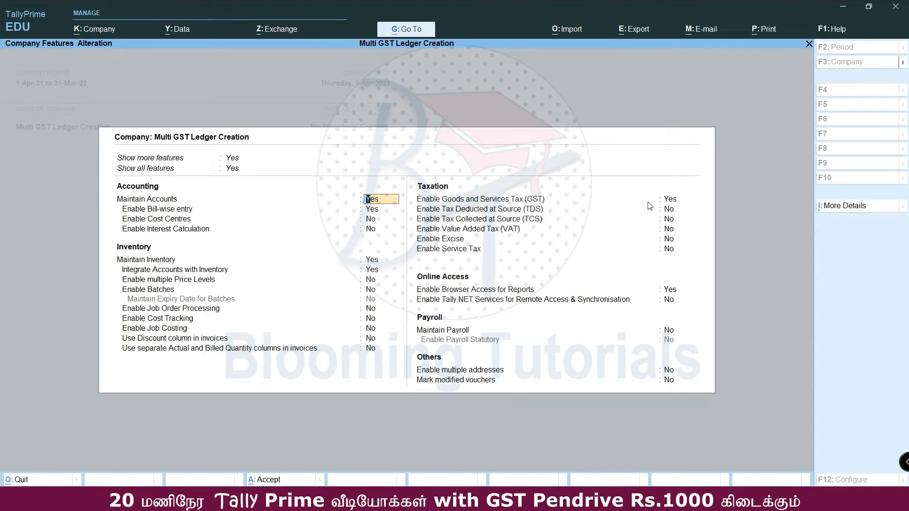
- Open the company's GST details from the company features and enable Set/alter GST rate details to view the company-level tax details
left_click(668, 201)
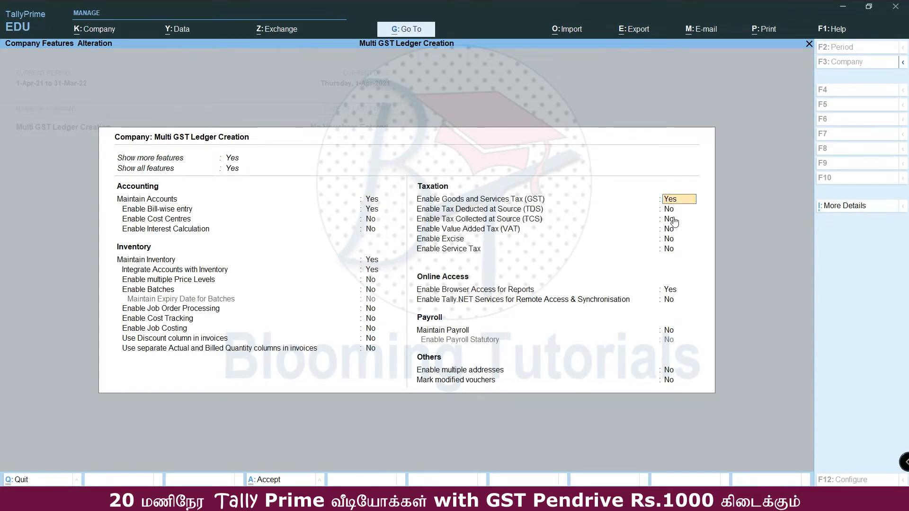
key("Return")
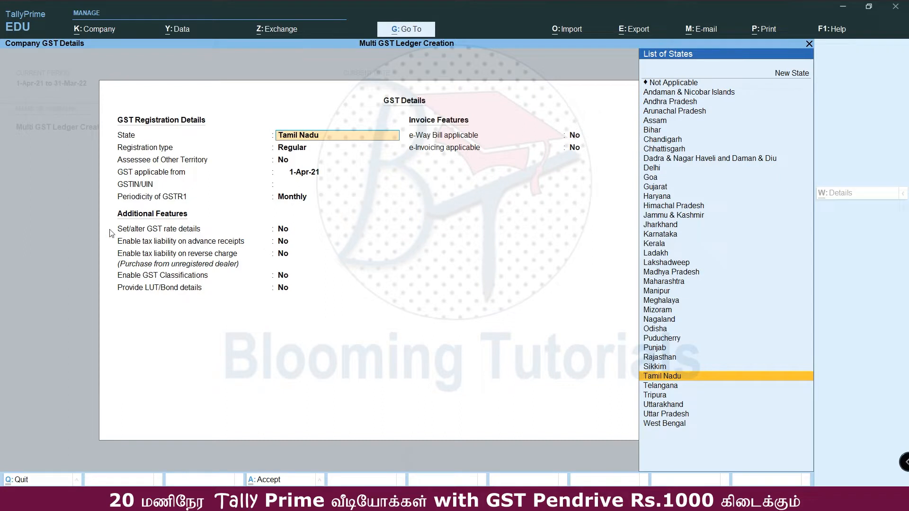
key("ctrl+a")
left_click(286, 230)
type("y")
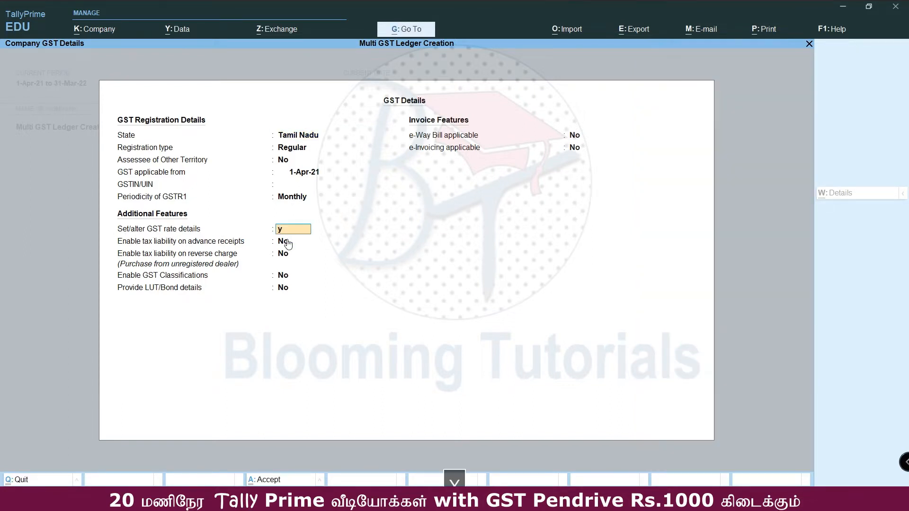
key("Return")
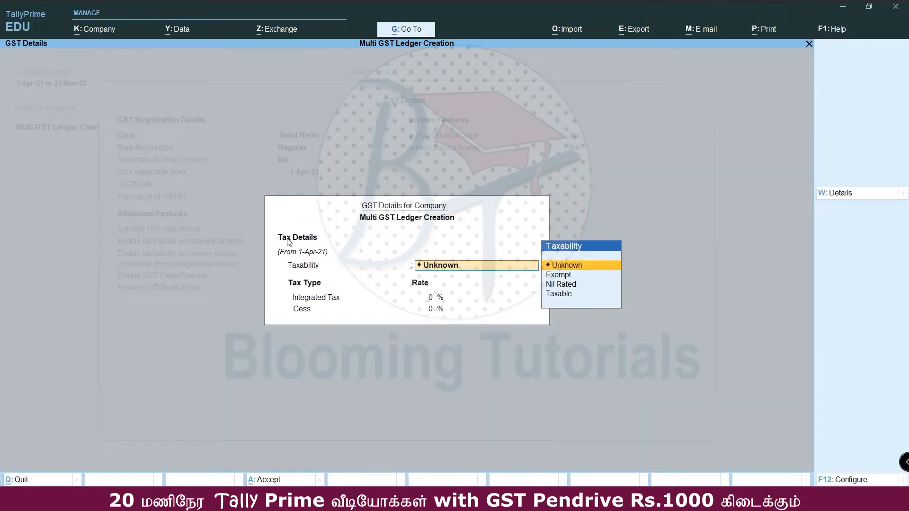
- Leave the company tax details, set Set/alter GST rate details to No, and accept the GST details and company features
key("Escape")
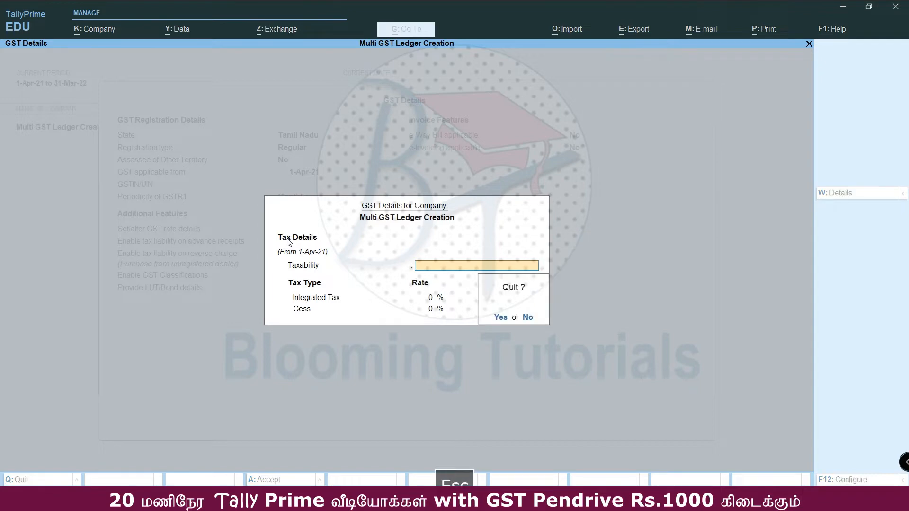
key("Escape")
type("n")
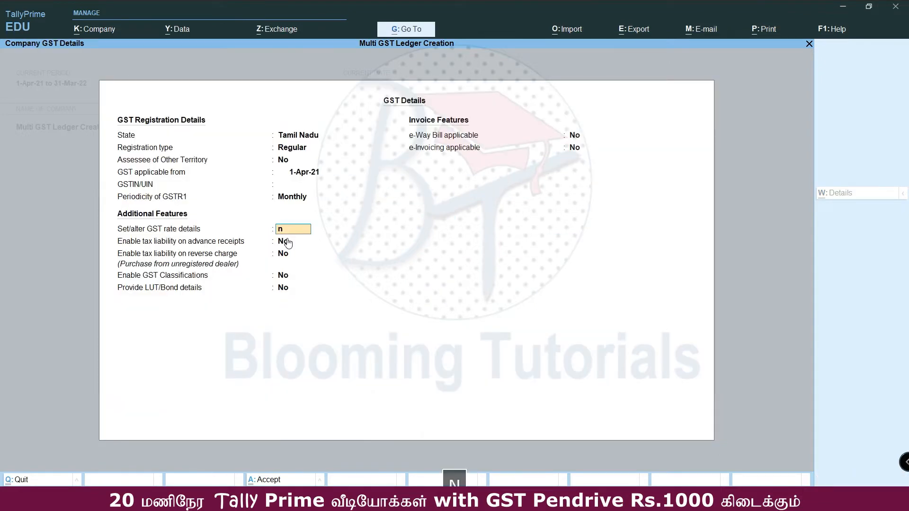
key("Return")
key("ctrl+a")
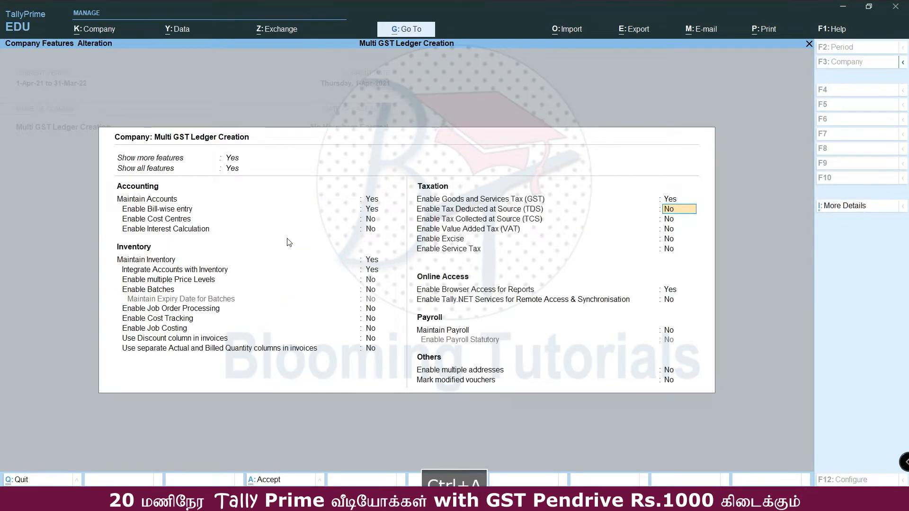
key("ctrl+a")
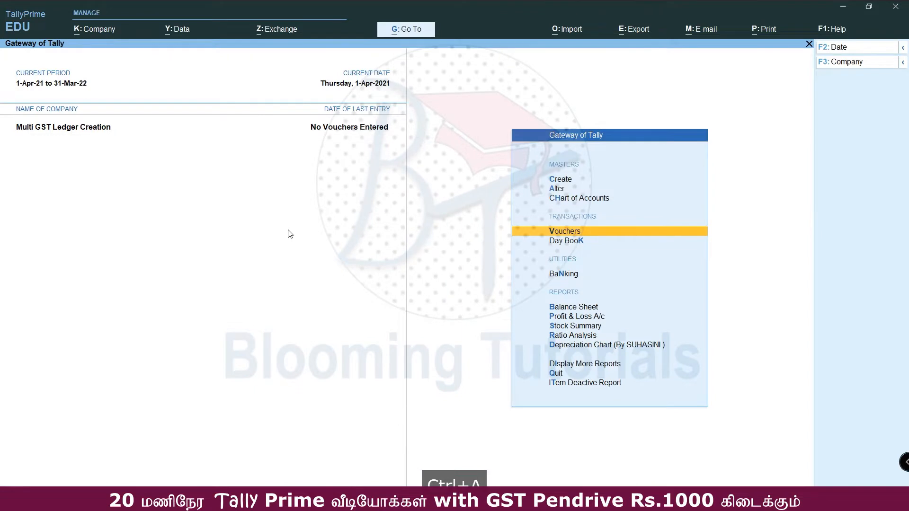
- Open the Purchase@12% ledger for alteration from the list of ledger masters
left_click(557, 192)
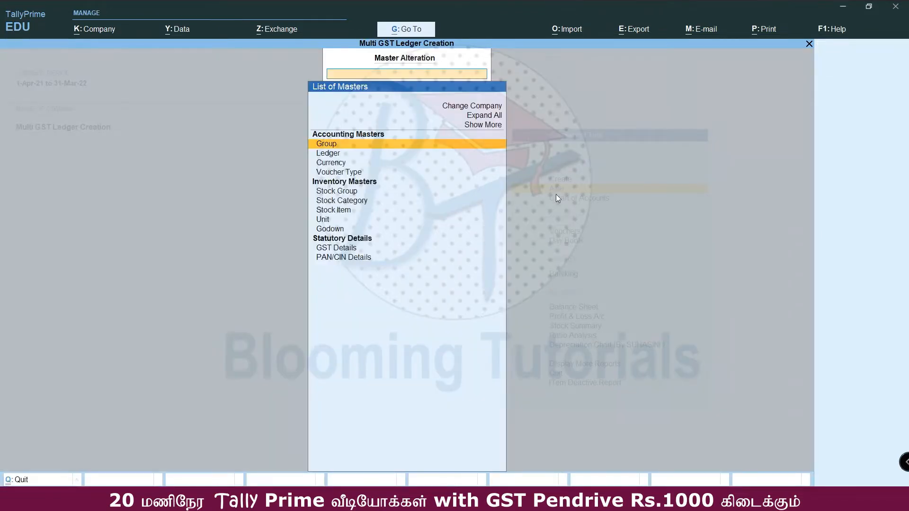
key("Down")
key("Return")
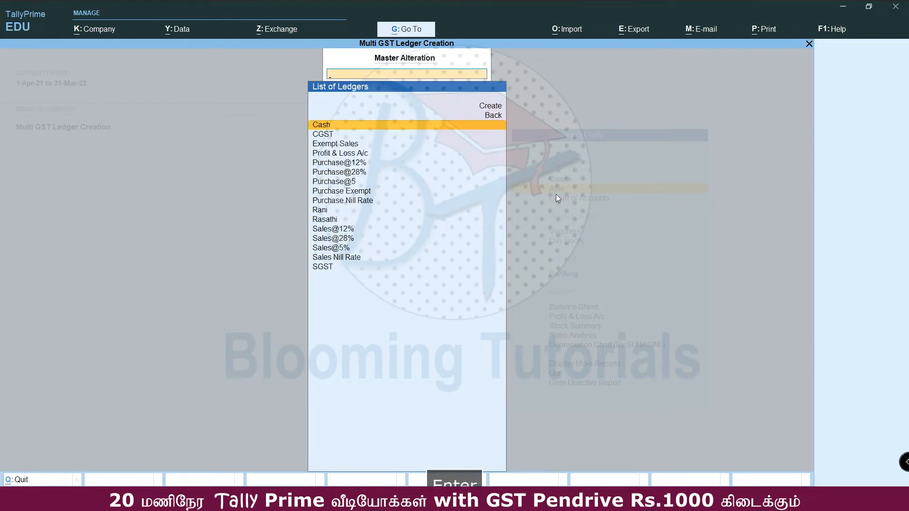
key("Down")
key("Down")
key("Down")
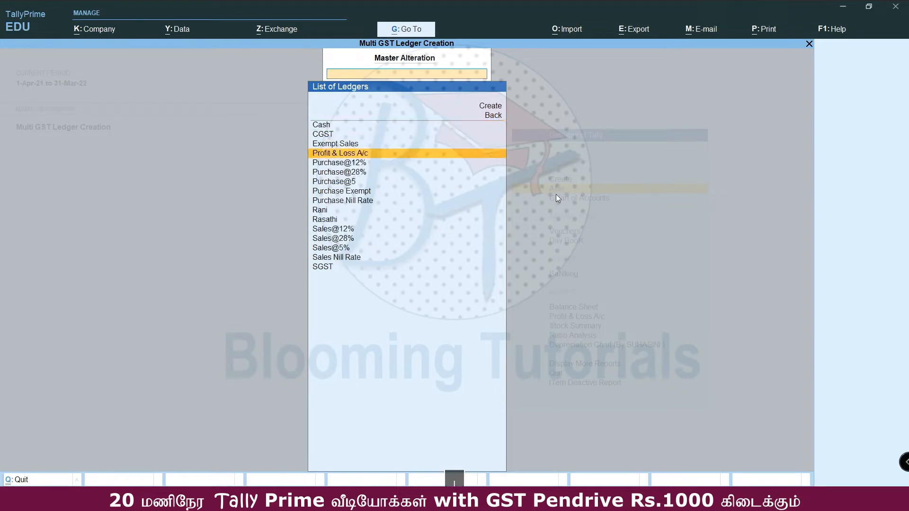
key("Down")
key("Down")
key("Up")
key("Return")
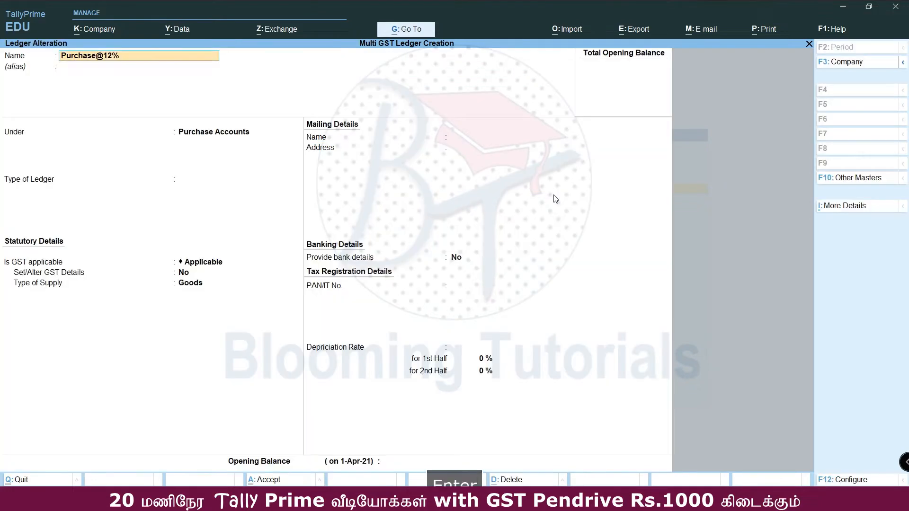
- Set Set/Alter GST Details to Yes to review the Purchase@12% ledger's nature of transaction and tax rate, and accept the ledger
key("Return")
key("Return")
key("Return")
key("Return")
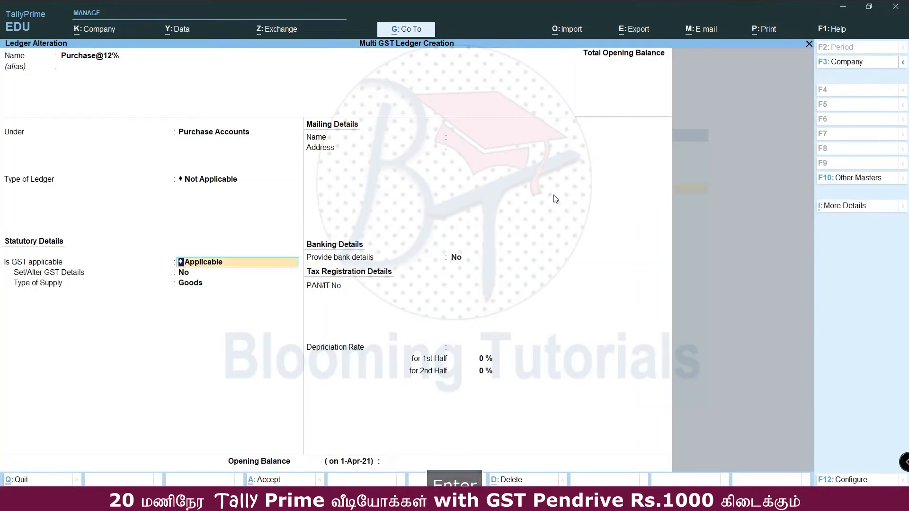
key("Return")
type("y")
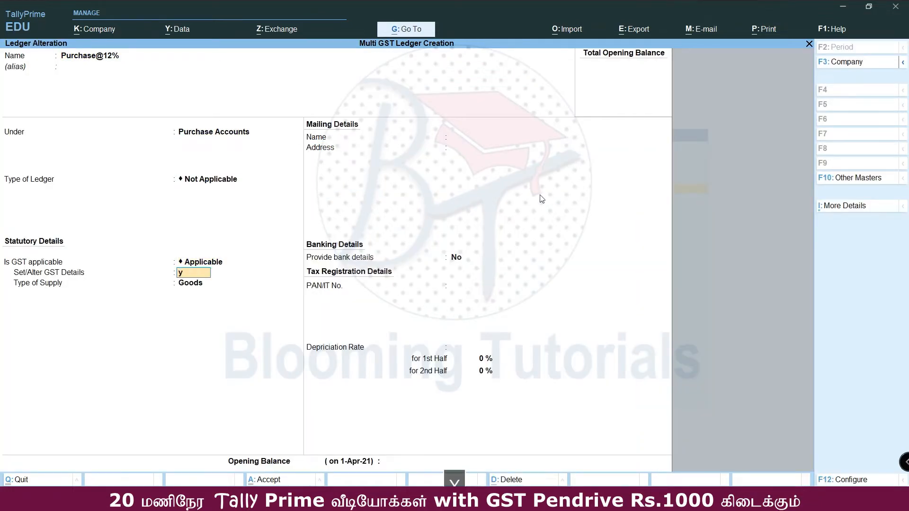
key("Return")
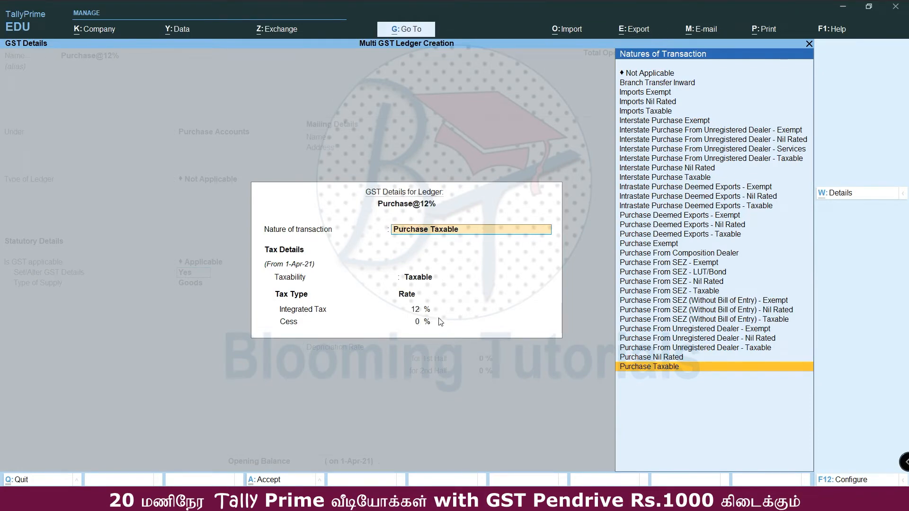
key("ctrl+a")
key("ctrl+a")
- Open the Purchase@28% ledger, set Set/Alter GST Details to Yes to review its GST details, and accept the ledger
key("Down")
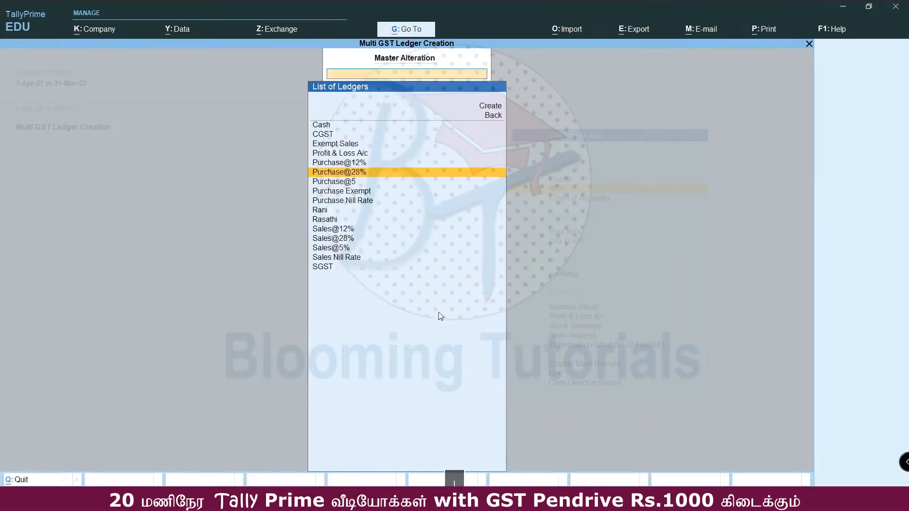
key("Return")
left_click(187, 276)
type("y")
key("Return")
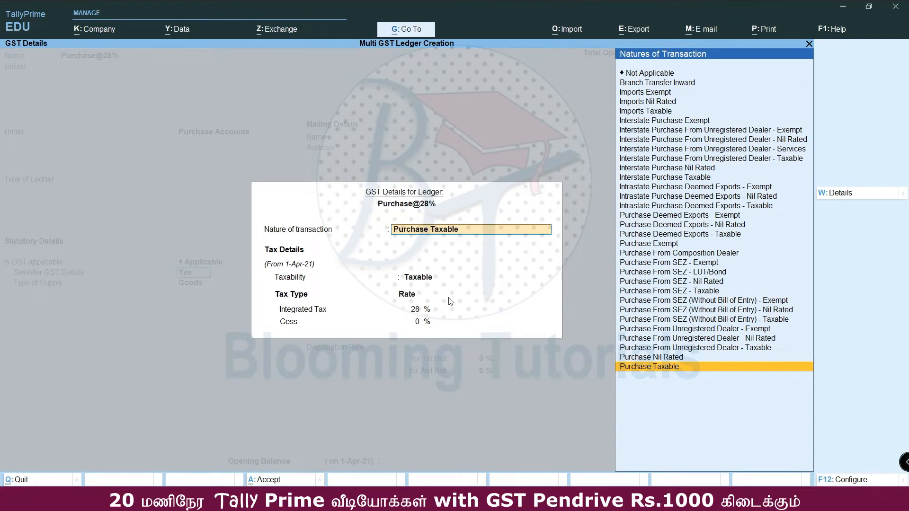
key("ctrl+a")
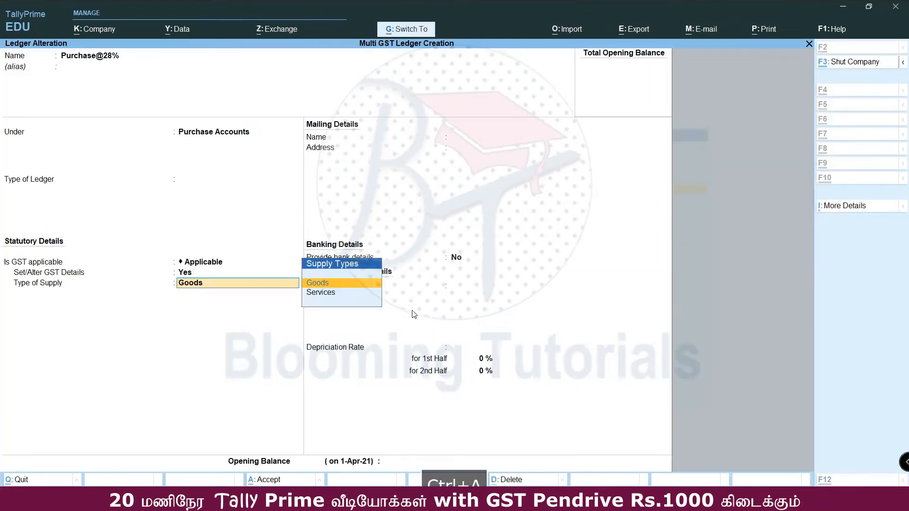
key("ctrl+a")
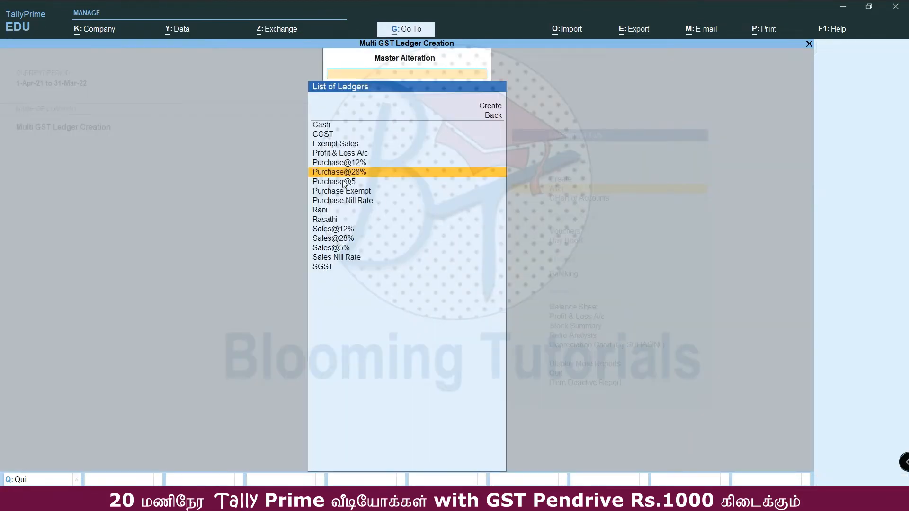
- Open the Purchase@5 ledger, set Set/Alter GST Details to Yes to review its GST details, and accept the ledger
key("Return")
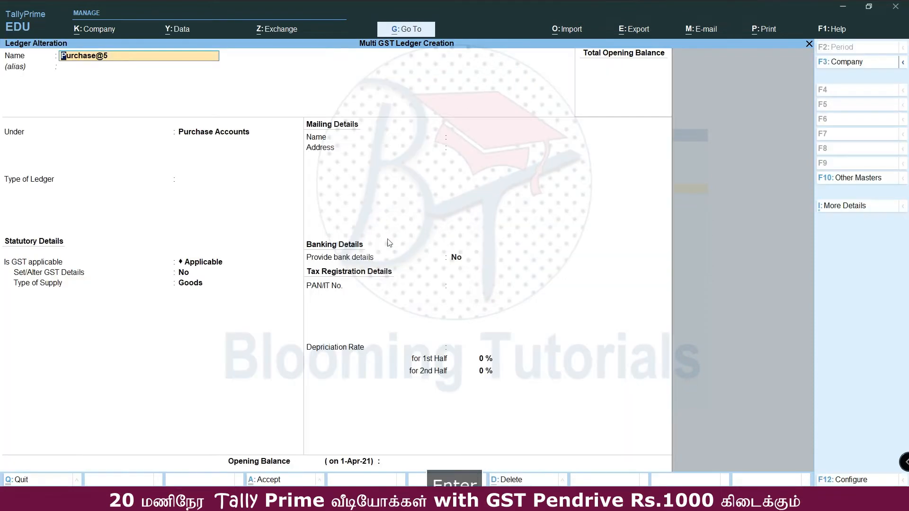
left_click(186, 276)
key("y")
key("Return")
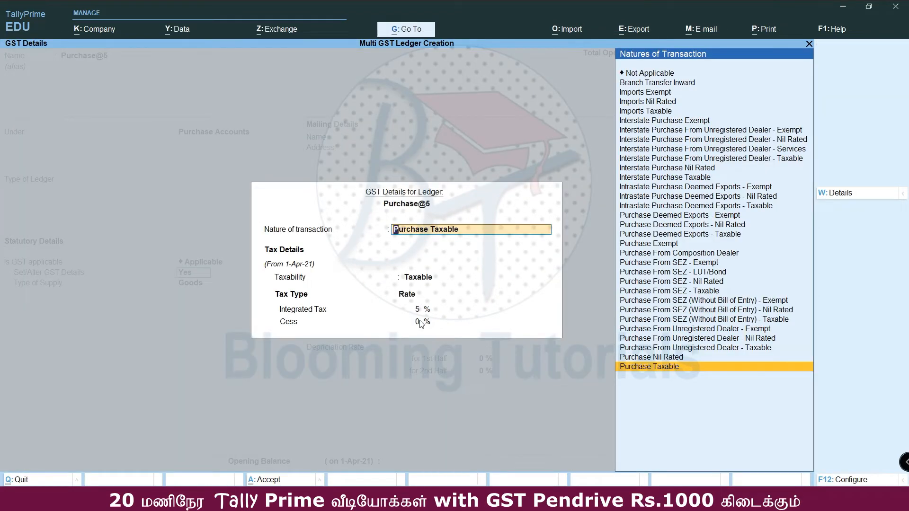
key("ctrl+a")
key("ctrl+a")
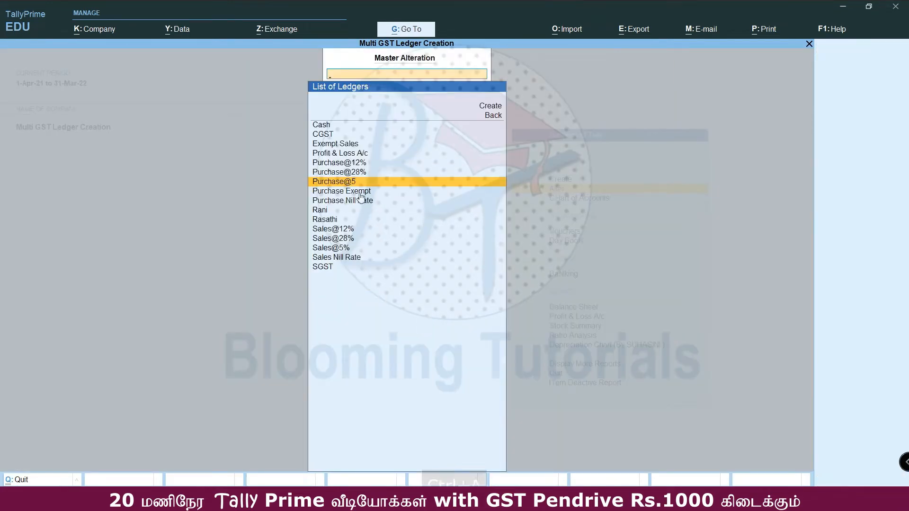
- Open the Purchase Exempt ledger, set Set/Alter GST Details to Yes to review its nature of transaction and taxability, and accept the ledger
key("Return")
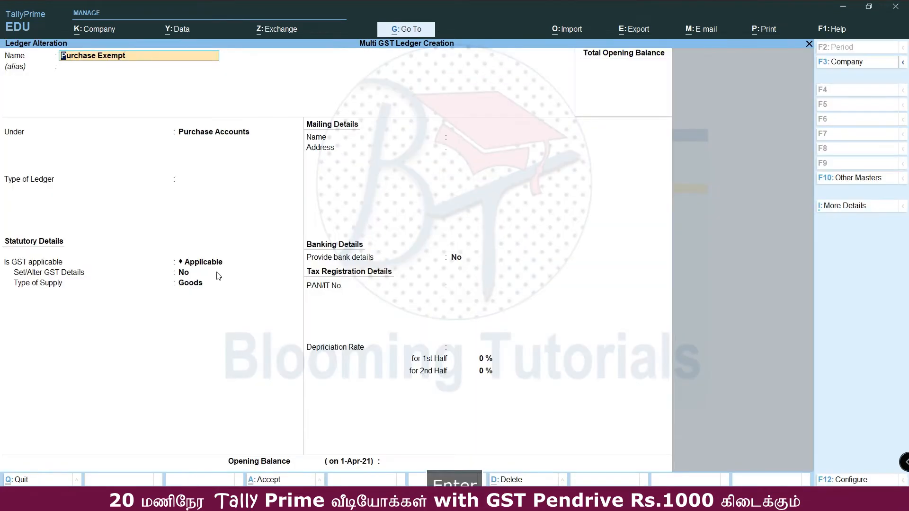
left_click(189, 273)
key("y")
key("Return")
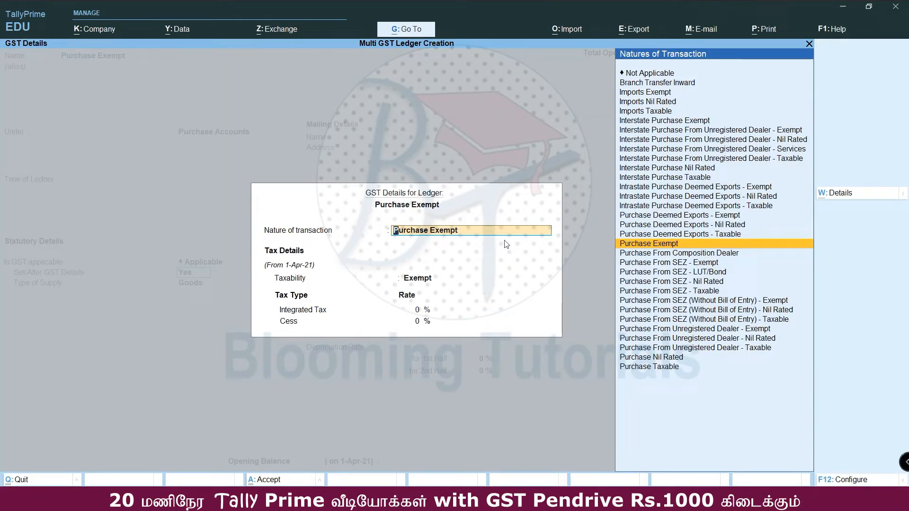
key("Return")
key("ctrl+a")
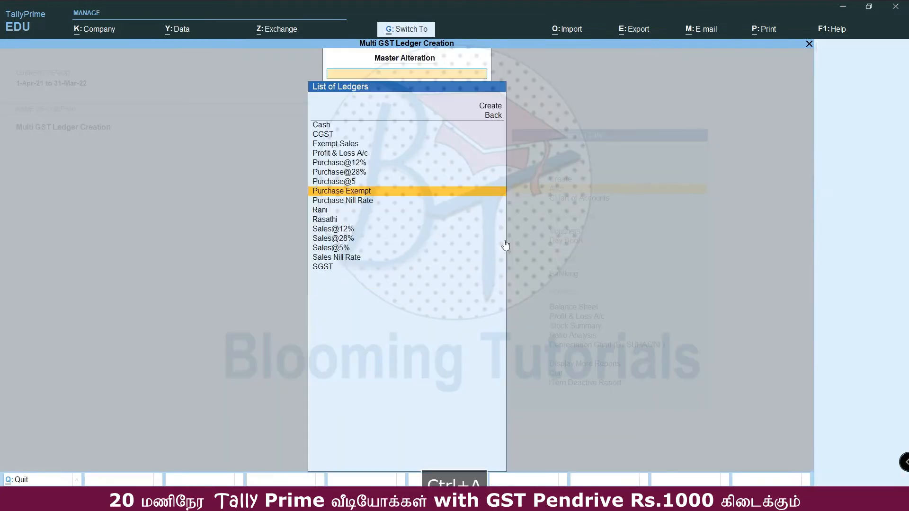
- Open the Purchase Nill Rate ledger, set Set/Alter GST Details to Yes to review its GST details, and accept the ledger
left_click(368, 203)
key("Return")
left_click(185, 274)
type("y")
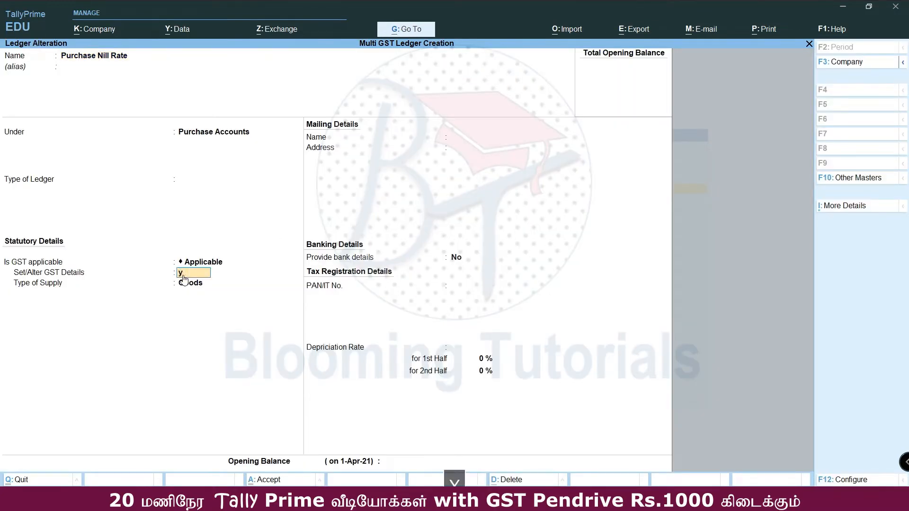
key("Return")
key("ctrl+a")
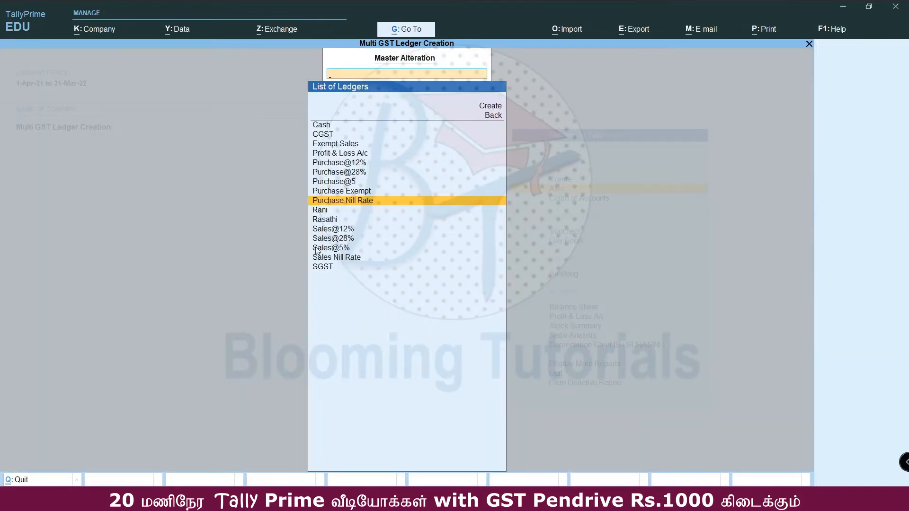
- Open the Sales@12% ledger, set Set/Alter GST Details to Yes to review its GST details, and accept the ledger
left_click(343, 231)
key("Return")
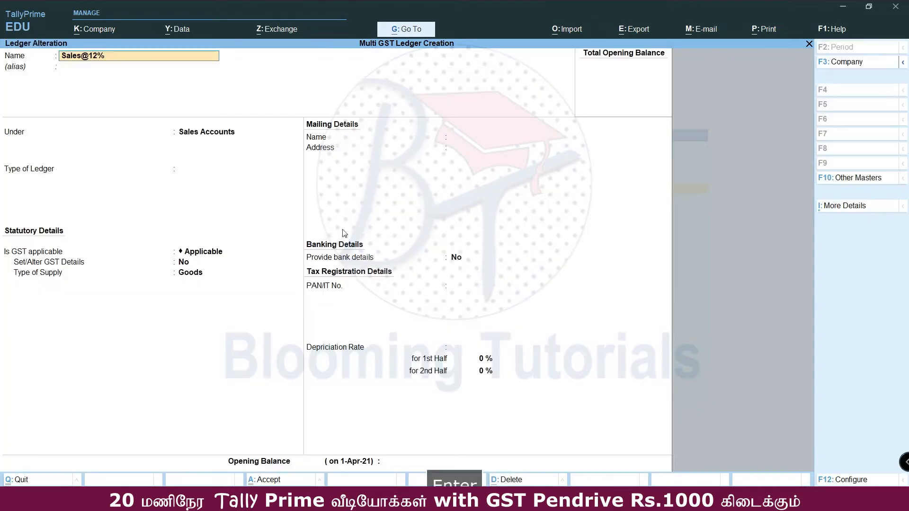
left_click(189, 264)
type("y")
key("Return")
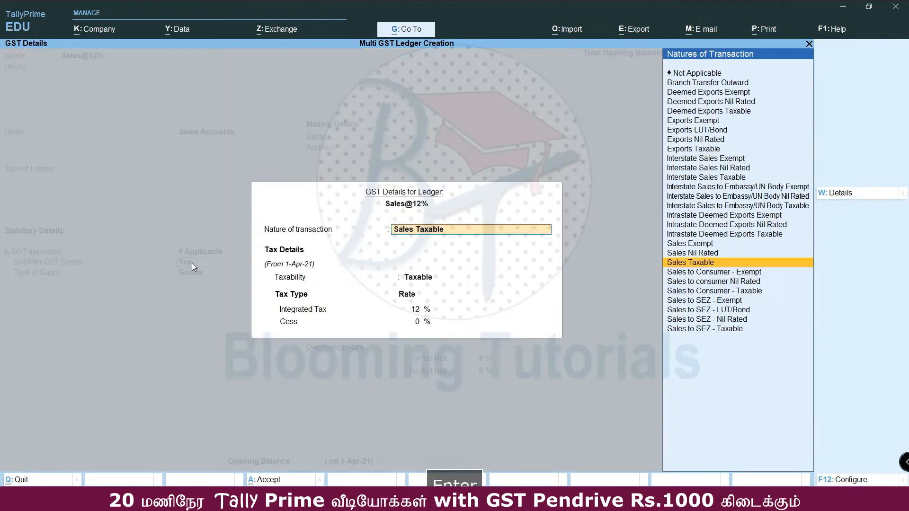
key("ctrl+a")
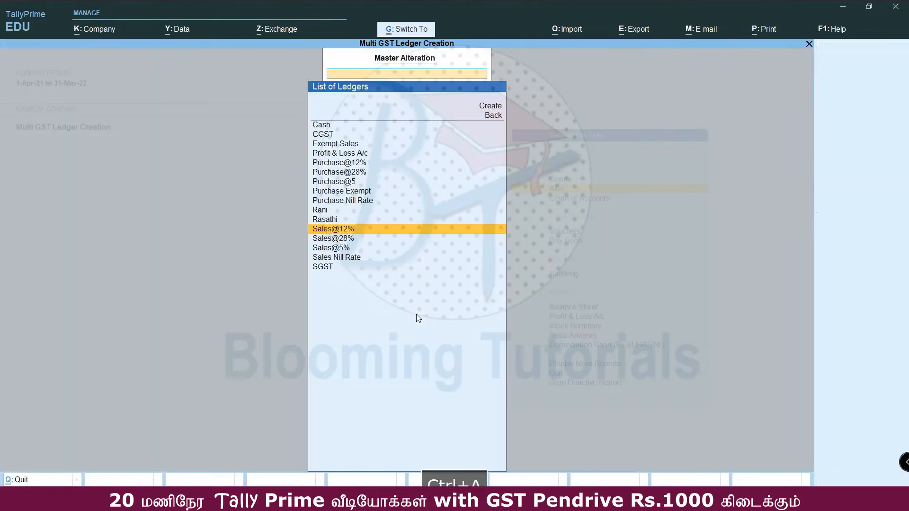
- Open the Sales@28% ledger, set Set/Alter GST Details to Yes to review its GST details, and accept the ledger
left_click(330, 242)
key("Return")
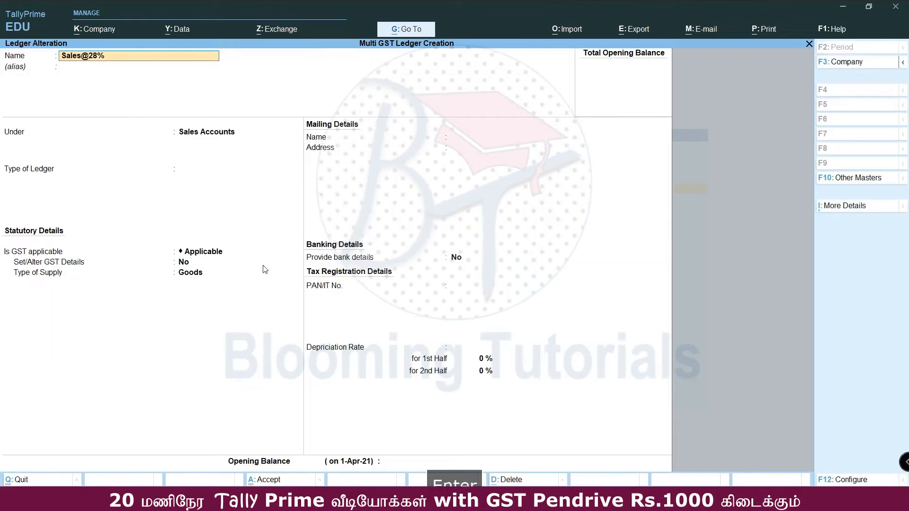
left_click(189, 265)
type("y")
key("Return")
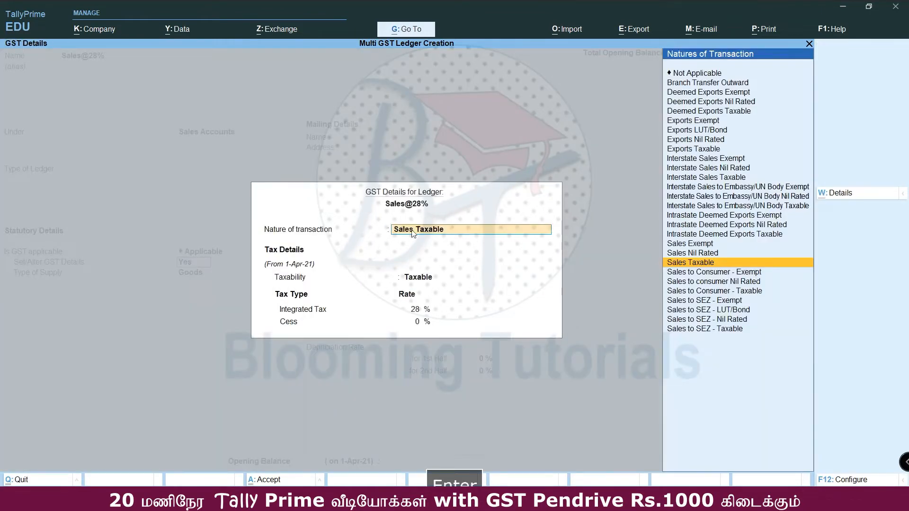
key("ctrl+a")
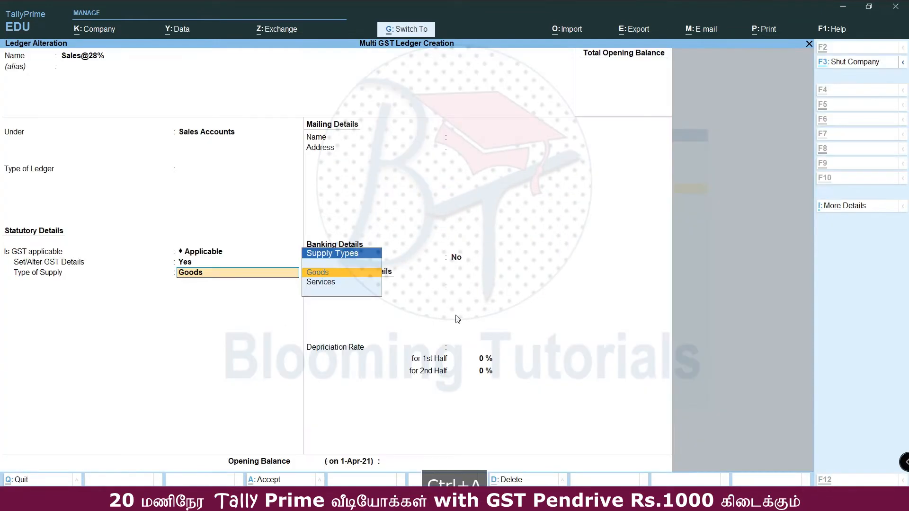
key("ctrl+a")
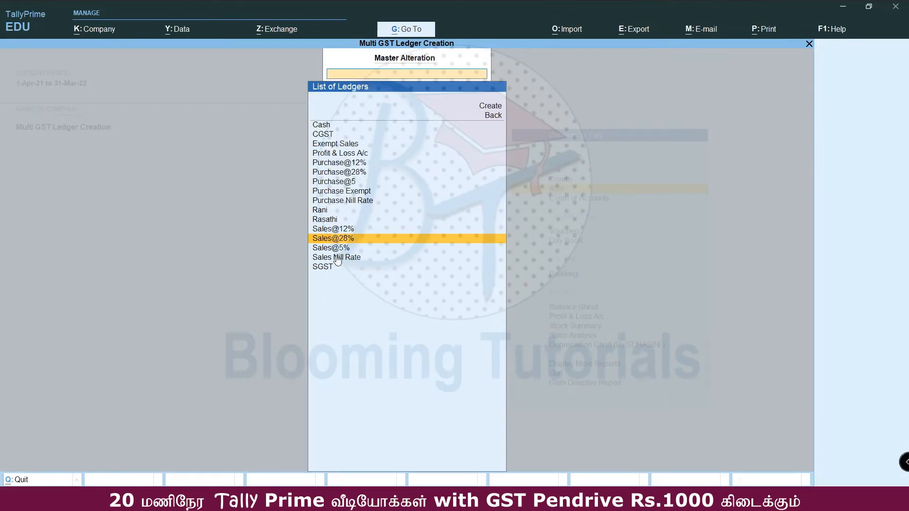
- Open the Sales Nill Rate ledger, set Set/Alter GST Details to Yes to review its GST details, and accept the ledger
left_click(353, 262)
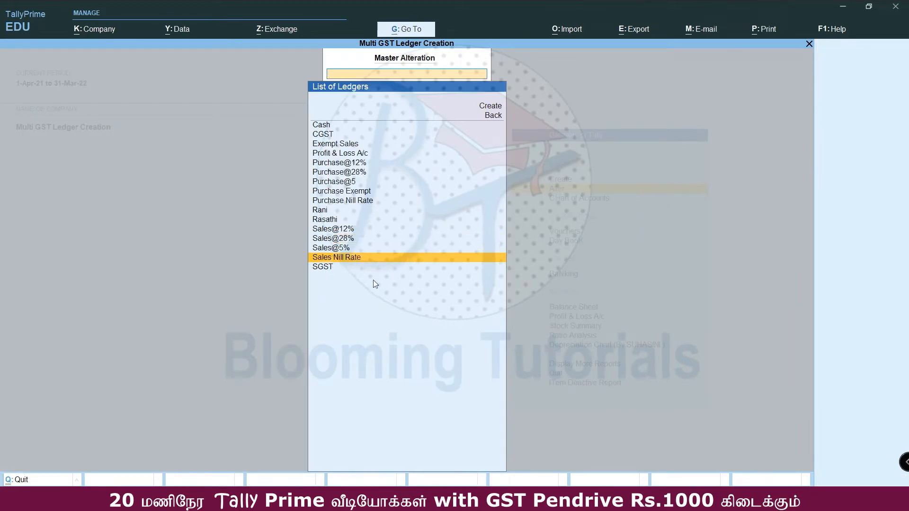
key("Return")
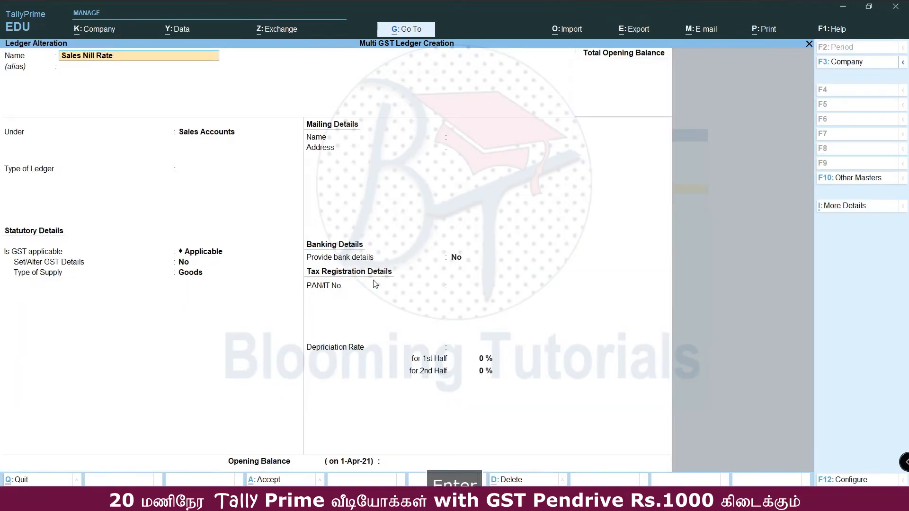
left_click(191, 263)
type("y")
key("Return")
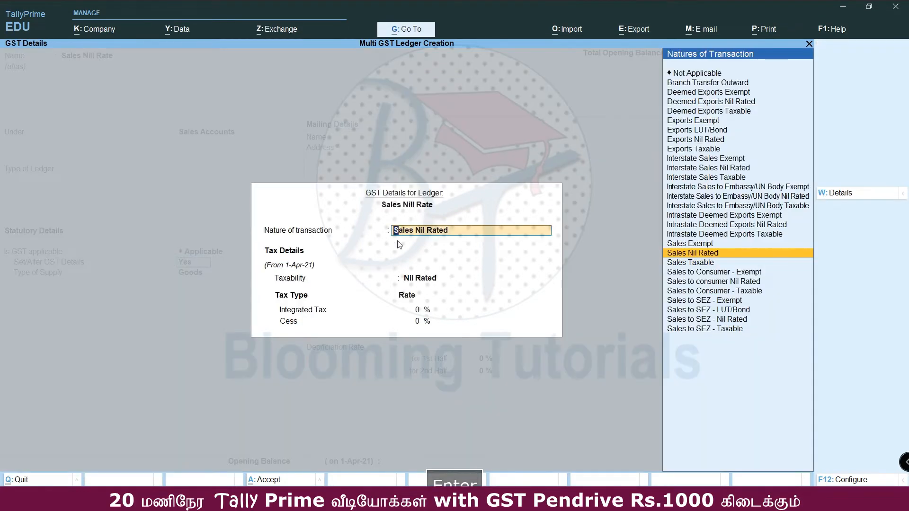
key("ctrl+a")
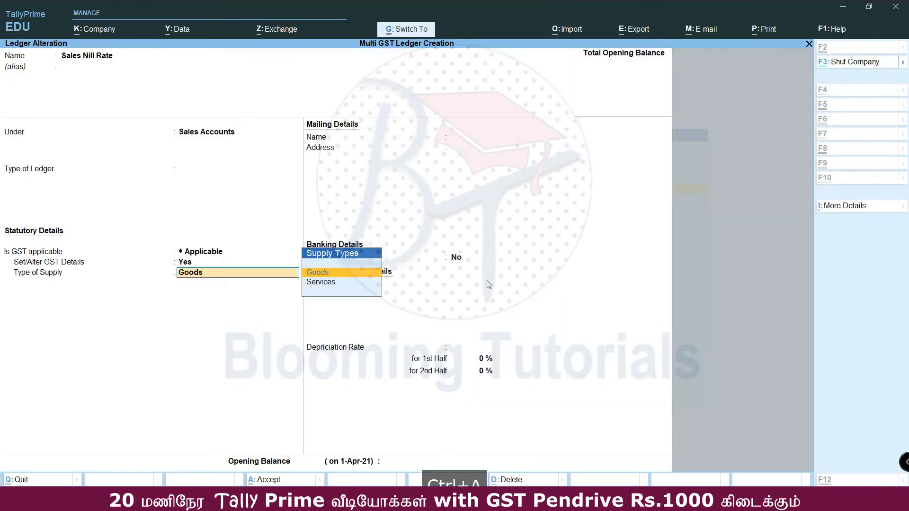
key("ctrl+a")
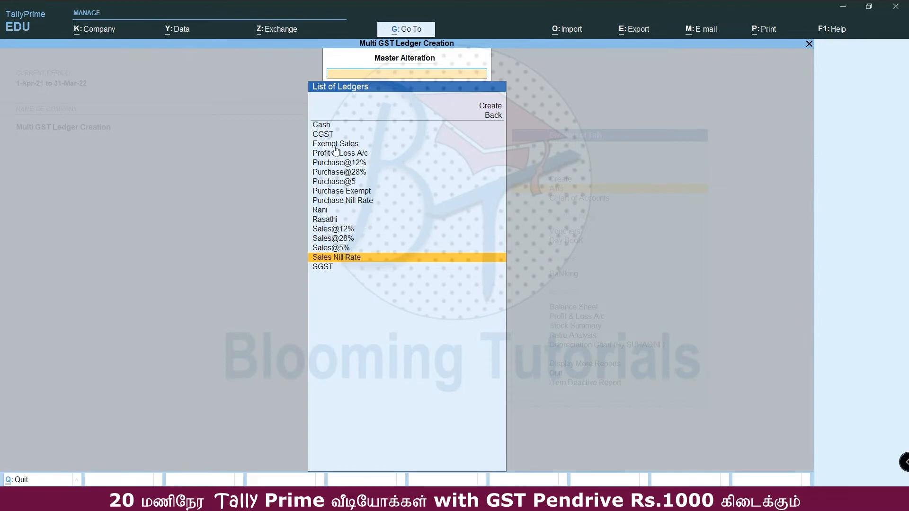
- Open the Exempt Sales ledger, set Set/Alter GST Details to Yes to review its nature of transaction, and accept the ledger
key("Return")
left_click(184, 266)
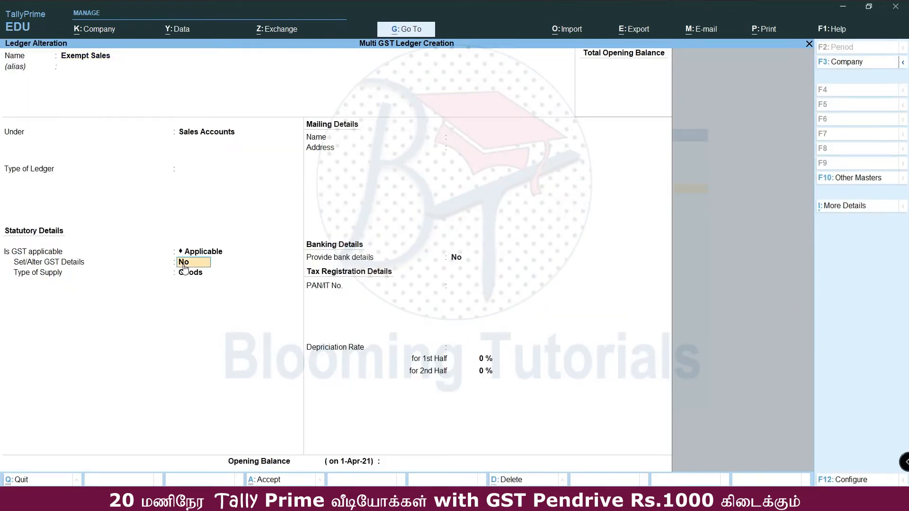
key("y")
key("Return")
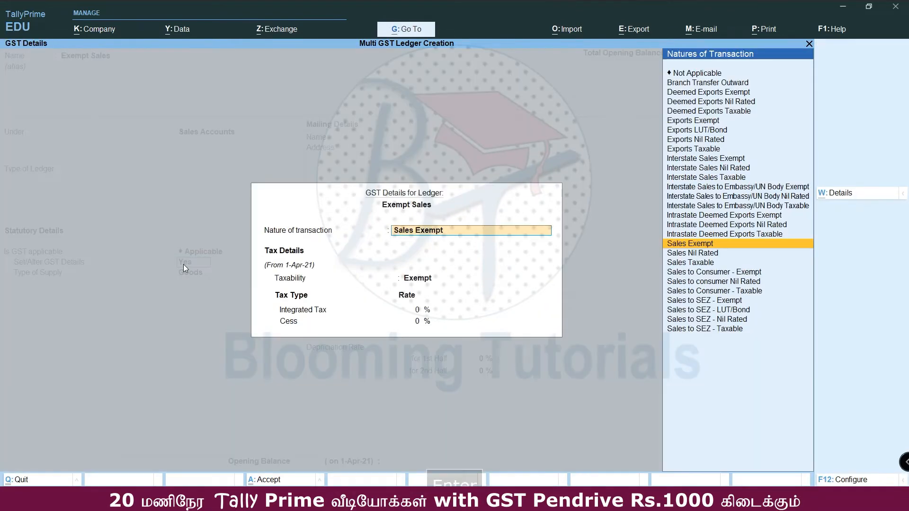
key("Return")
key("ctrl+a")
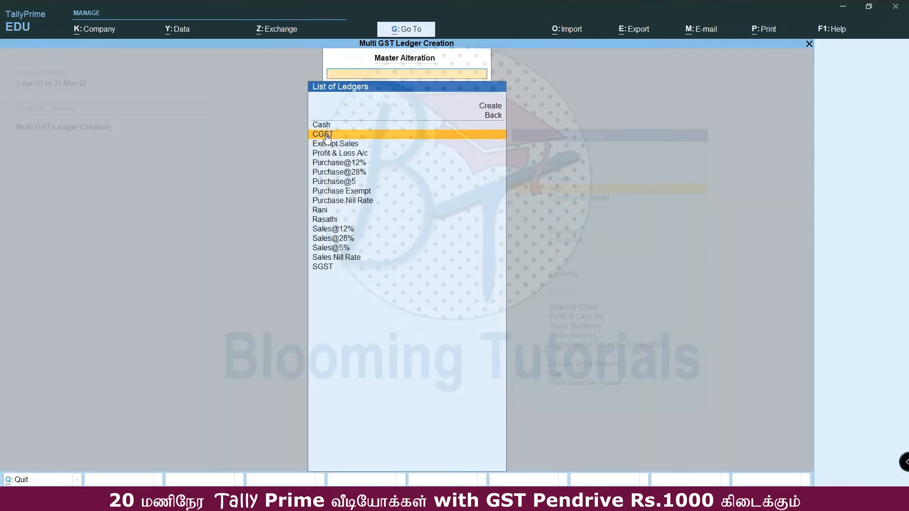
- Review the CGST tax ledger and the sundry debtor's party ledger, accepting each one
key("Return")
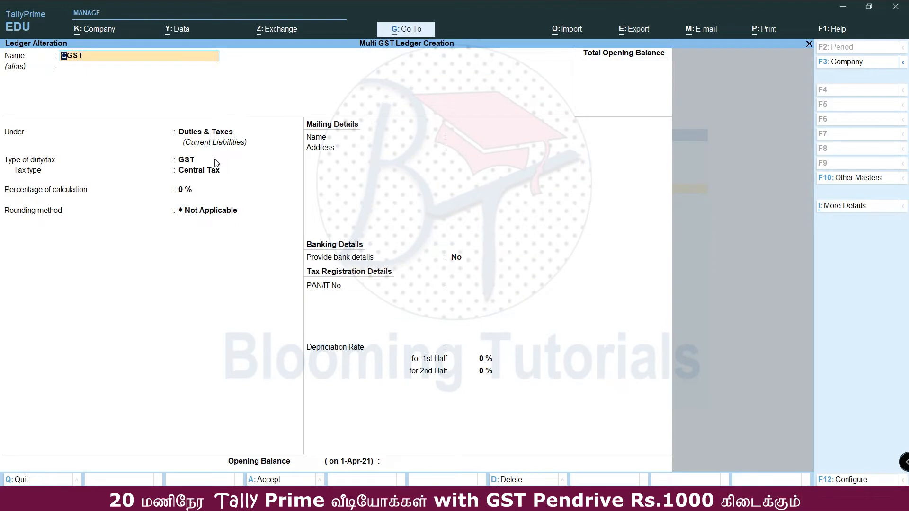
key("ctrl+a")
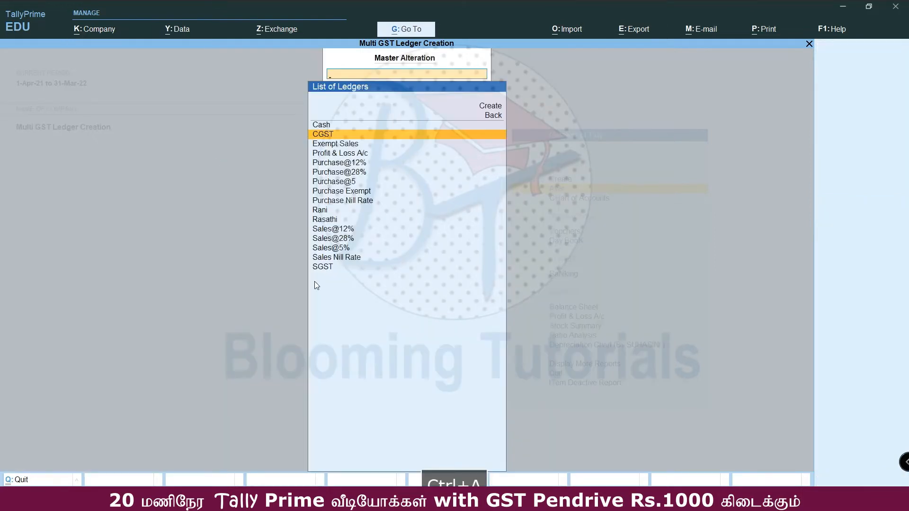
left_click(322, 211)
key("Return")
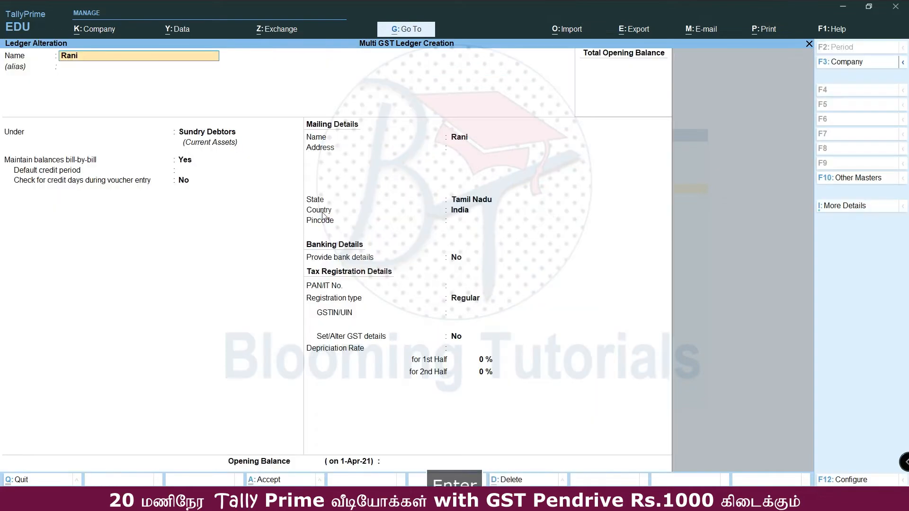
key("ctrl+a")
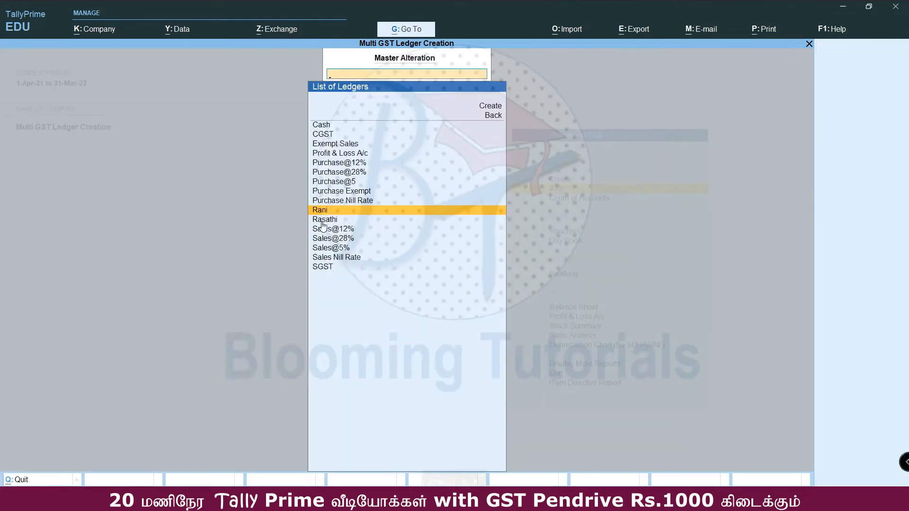
- Review the sundry creditor's party ledger, accept it, and return to the Gateway of Tally
left_click(322, 221)
key("Return")
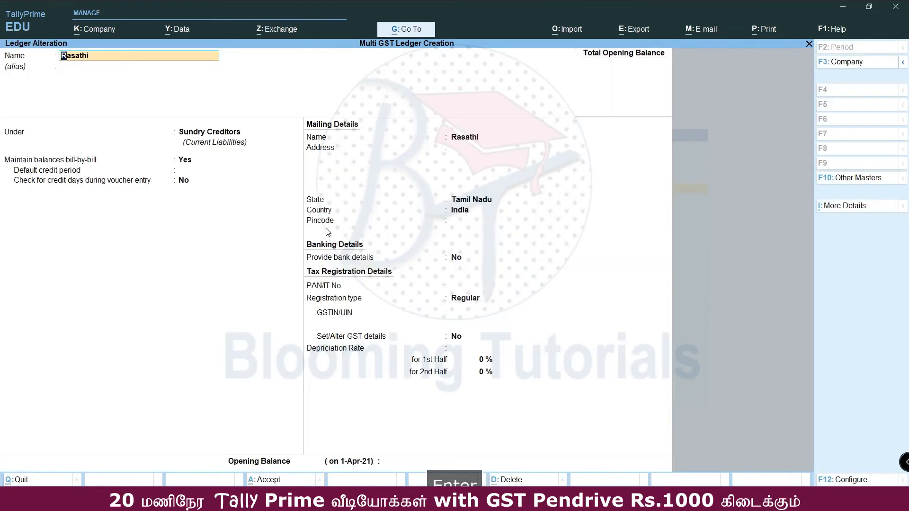
key("ctrl+a")
key("ctrl+a")
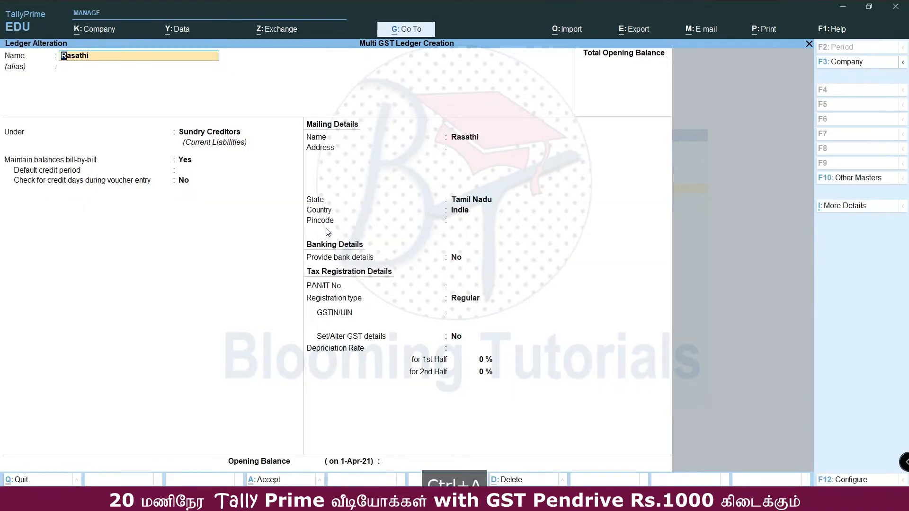
key("Escape")
key("Escape")
key("Escape")
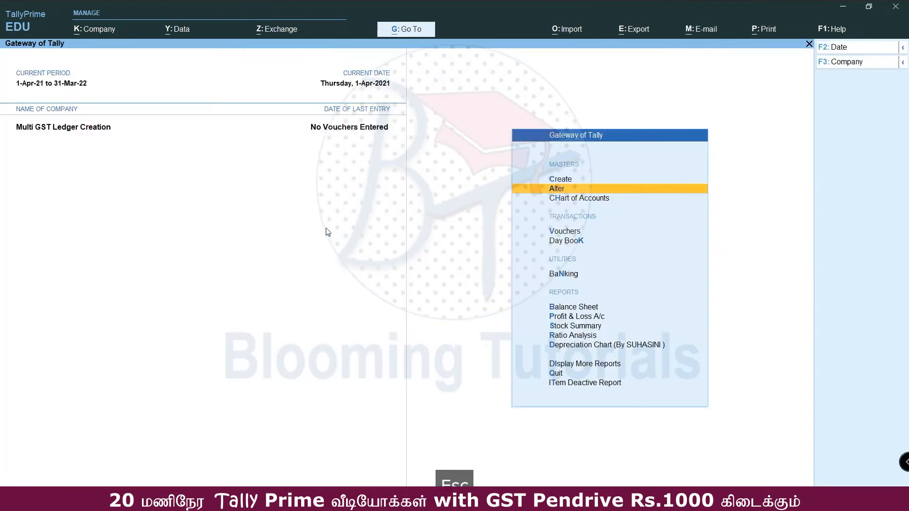
- Open the Bike stock item for alteration to review its statutory details, and leave it without changes
key("Return")
key("Down")
key("Down")
key("Down")
key("Down")
key("Down")
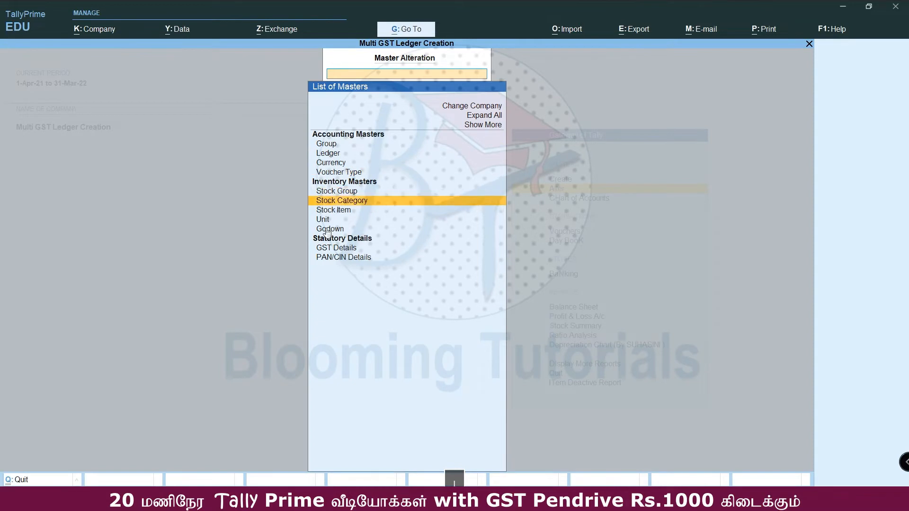
key("Down")
key("Return")
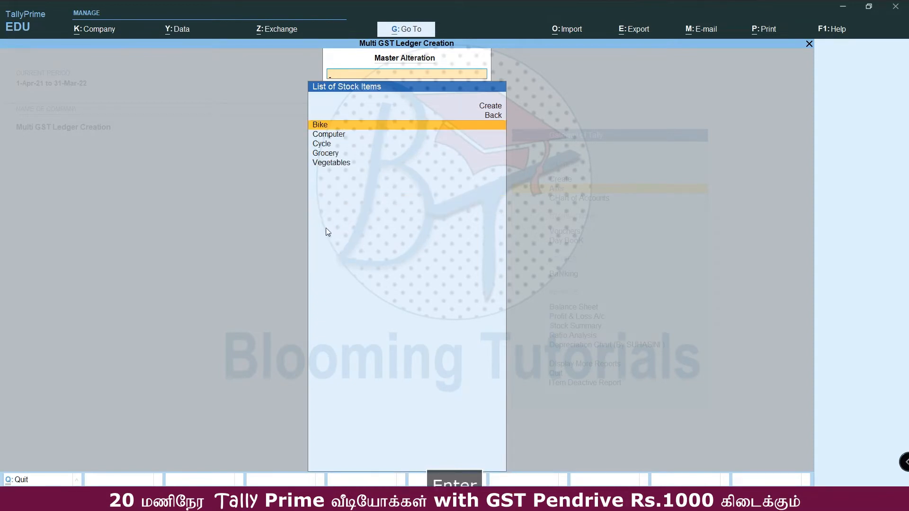
key("Return")
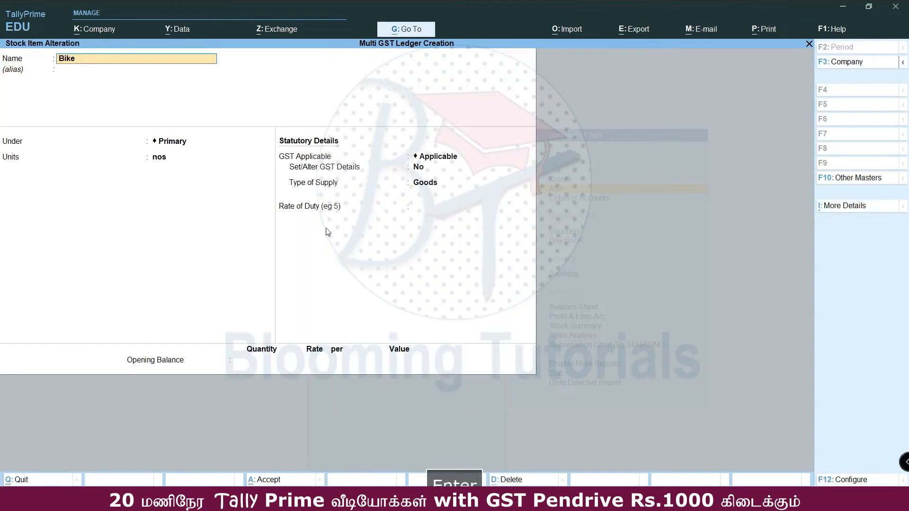
left_click(420, 170)
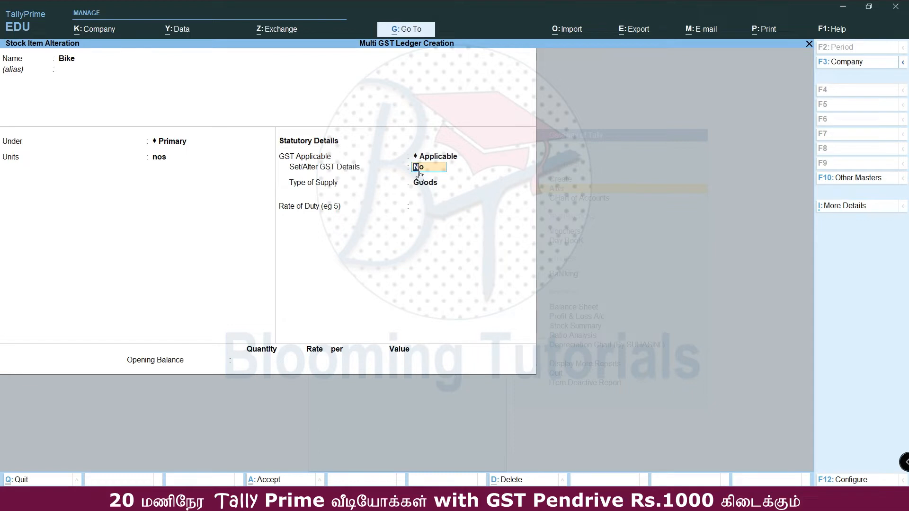
key("Escape")
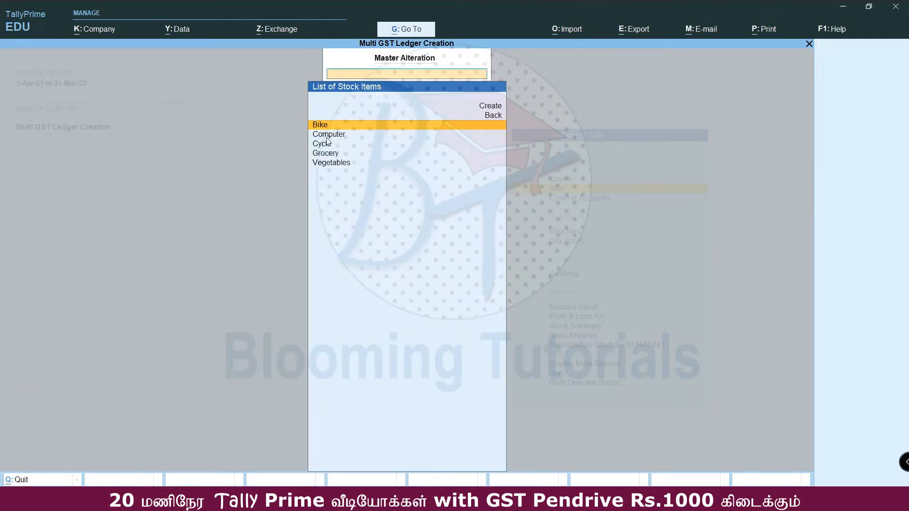
- Open the Computer stock item, set Set/Alter GST Details to Yes to view its tax details, and leave without saving
key("Down")
key("Down")
key("Down")
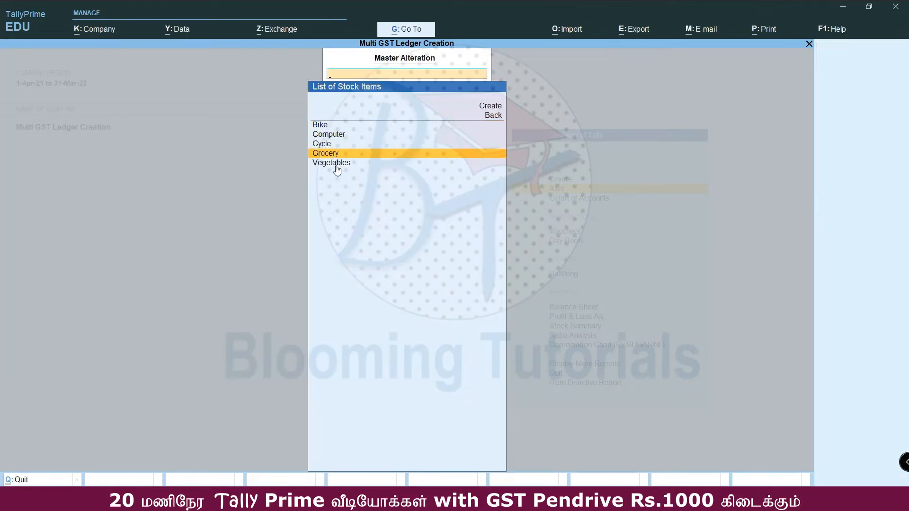
key("Down")
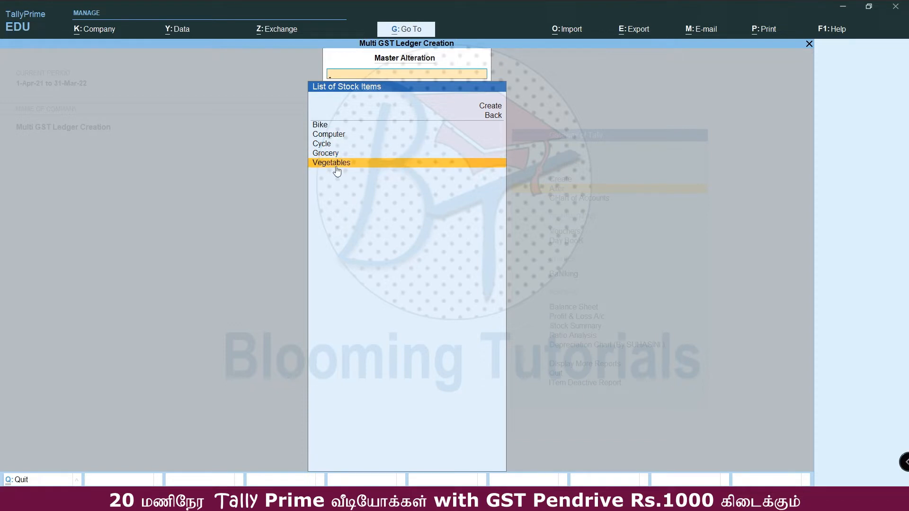
key("Return")
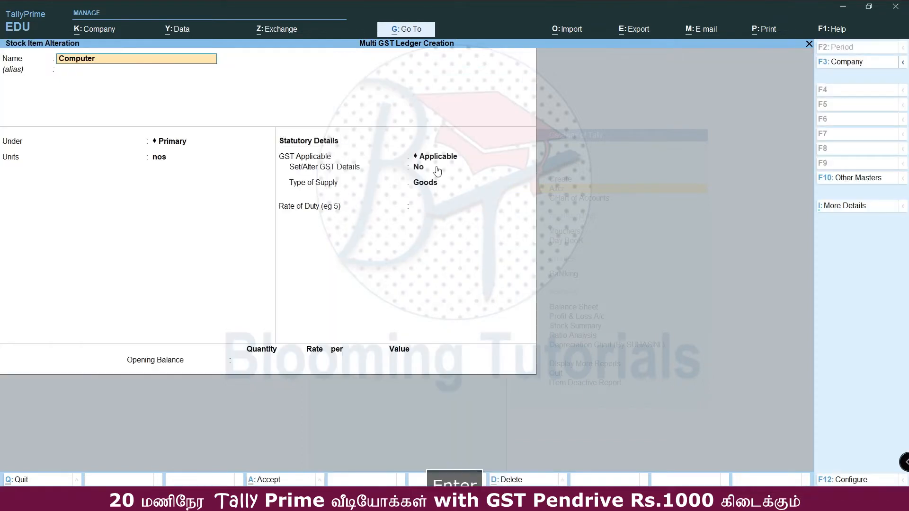
left_click(423, 172)
key("y")
key("Return")
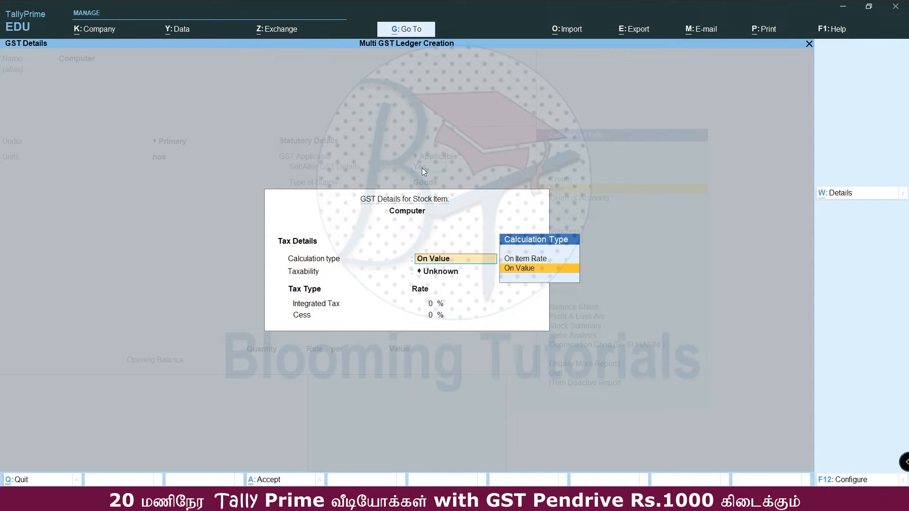
key("Escape")
key("Escape")
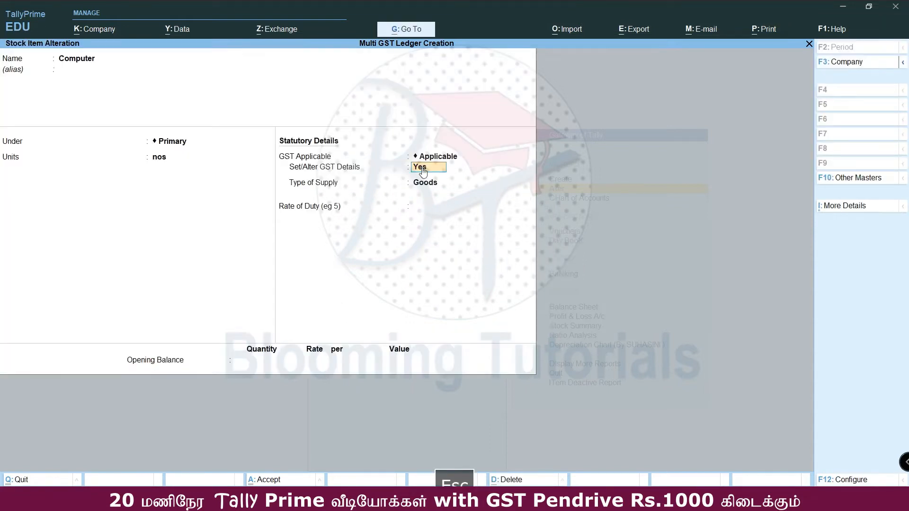
key("Escape")
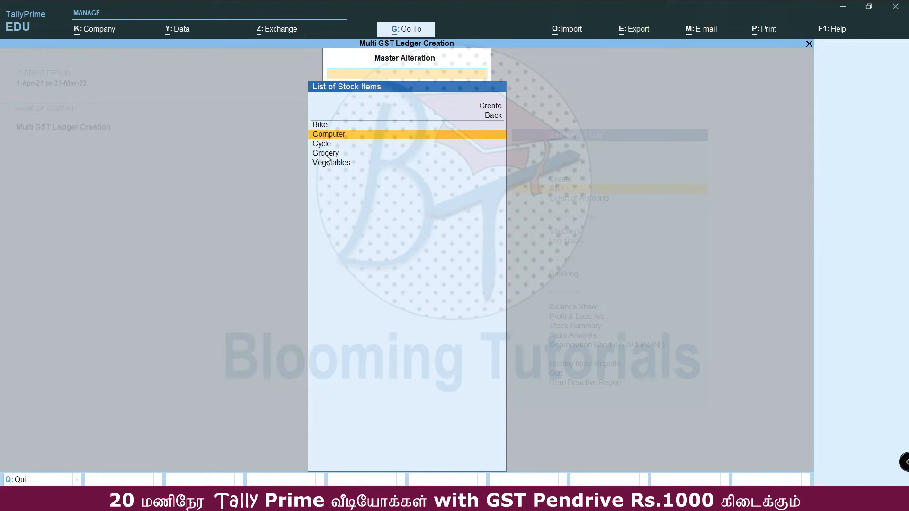
- Look through the remaining stock items in the list and return to the Gateway of Tally
key("Down")
key("Down")
key("Down")
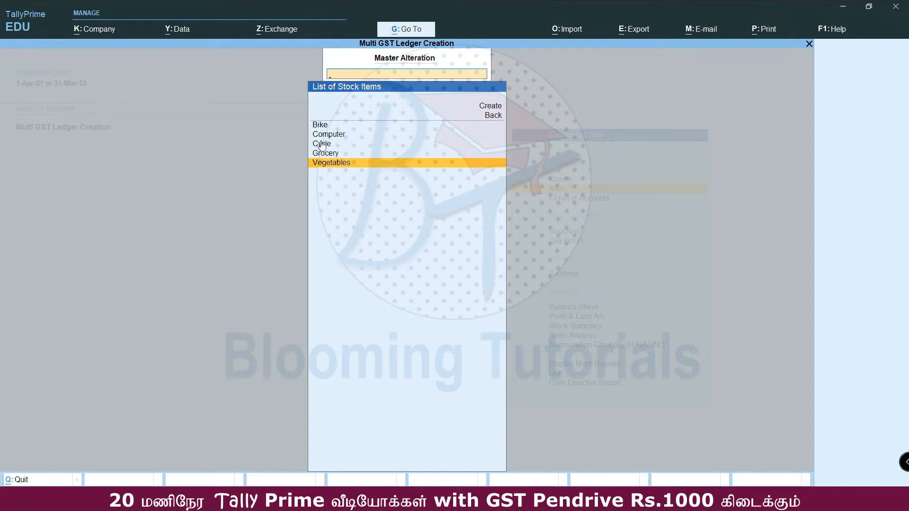
key("Escape")
key("Escape")
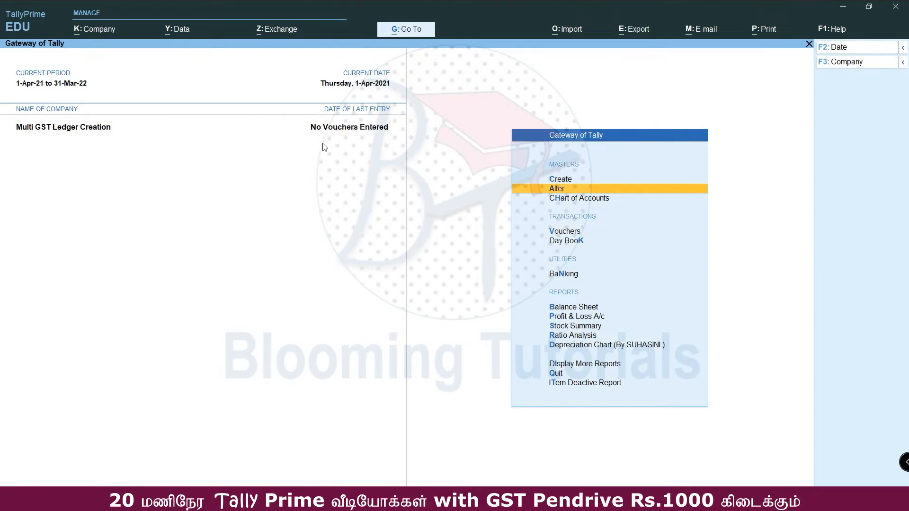
- Start a purchase voucher with the sundry creditor as party, accept the blank receipt and supplier details, and choose the Purchase@12% ledger
left_click(588, 233)
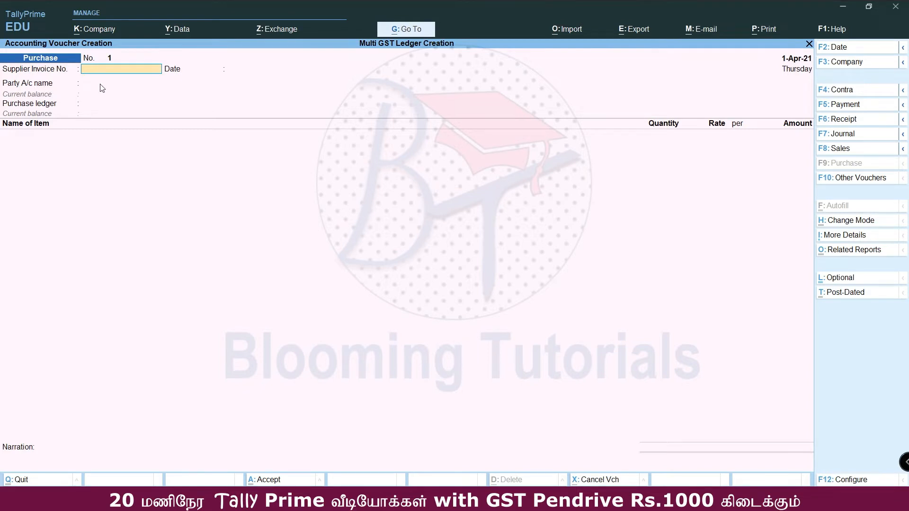
key("Return")
key("Return")
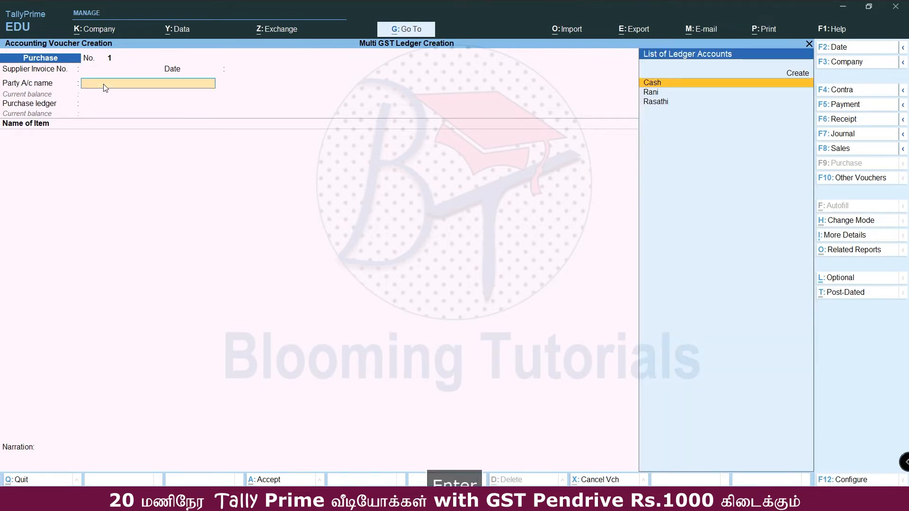
key("Down")
key("Down")
key("Return")
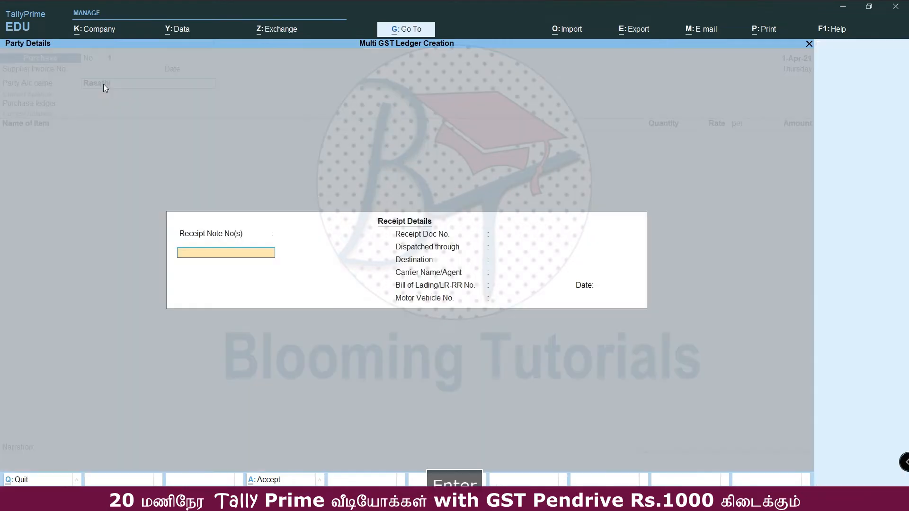
key("ctrl+a")
key("ctrl+a")
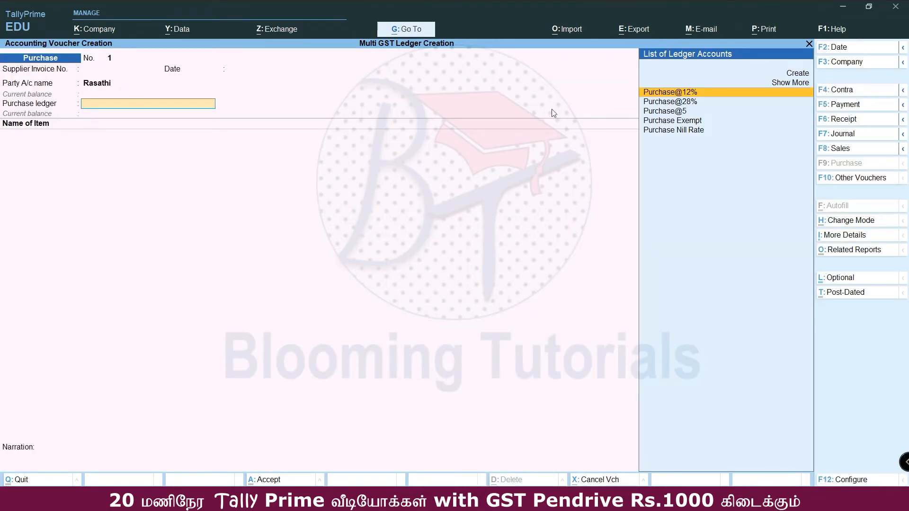
key("Return")
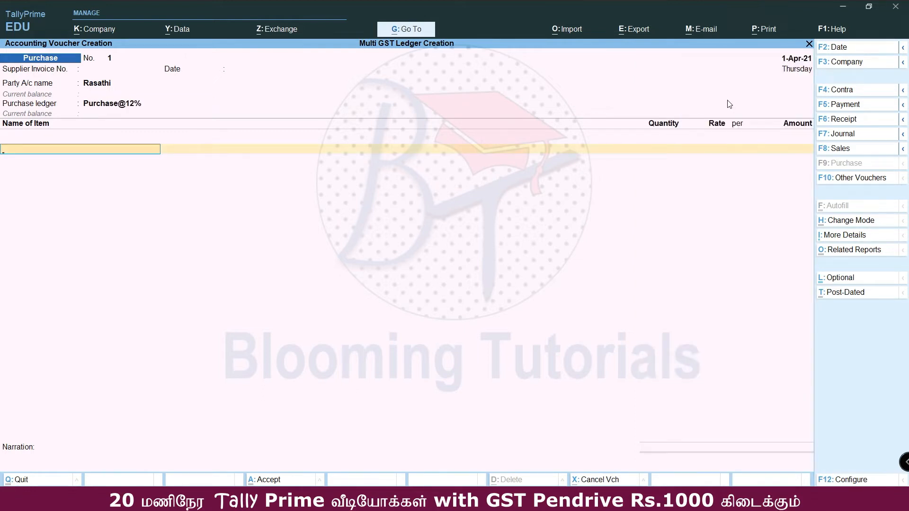
- Configure the purchase voucher with Select common Ledger Account for Item Allocation set to No
key("BackSpace")
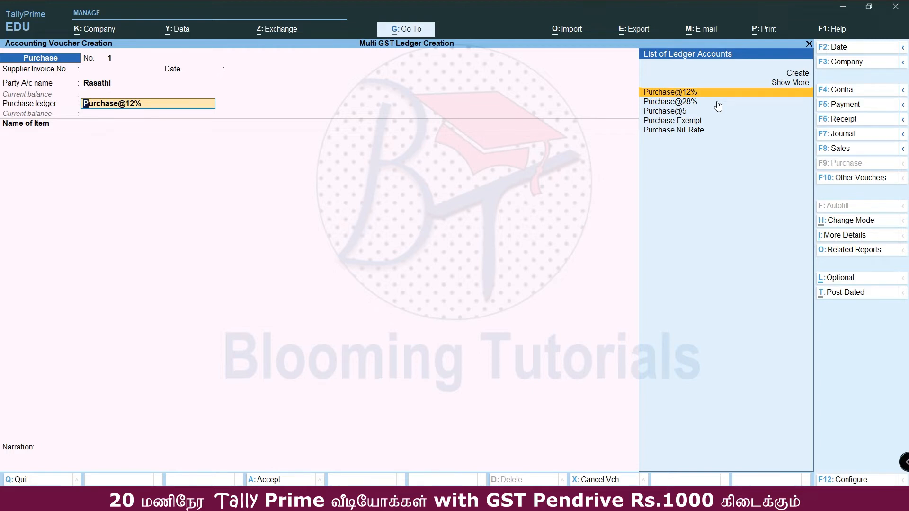
key("F12")
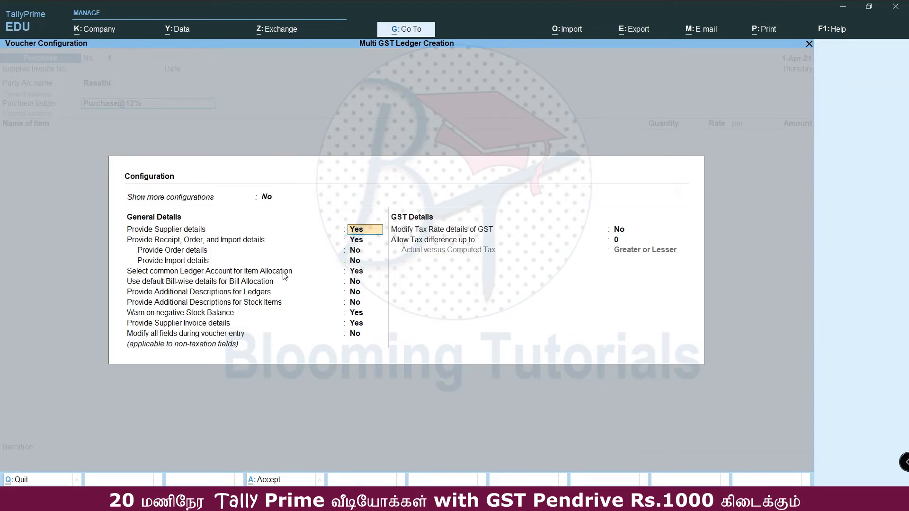
left_click(362, 274)
type("n")
key("Return")
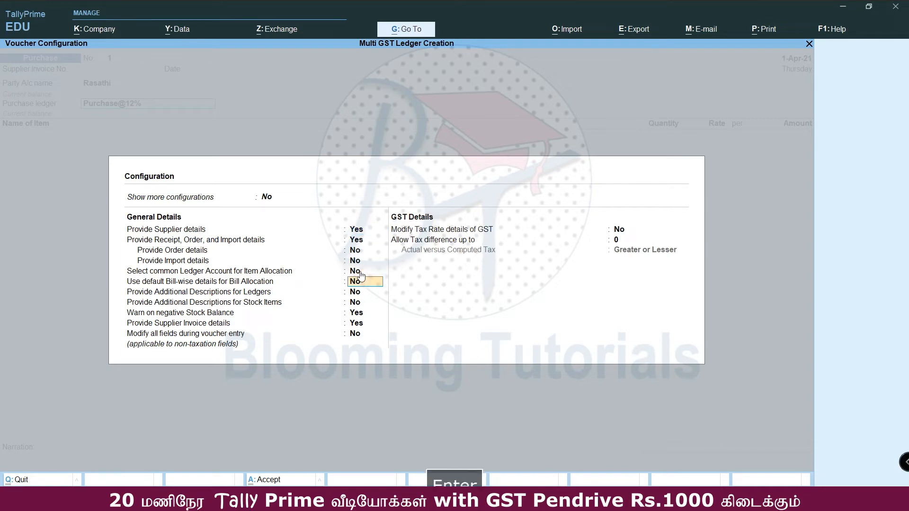
key("ctrl+a")
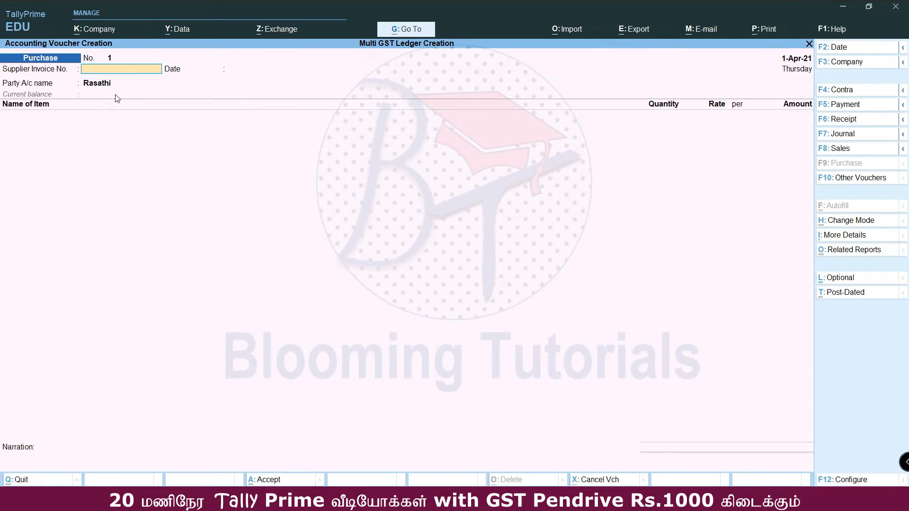
- Leave the supplier invoice number blank, keep the party account, and accept the blank receipt details to reach the item lines
key("Return")
key("Return")
key("Return")
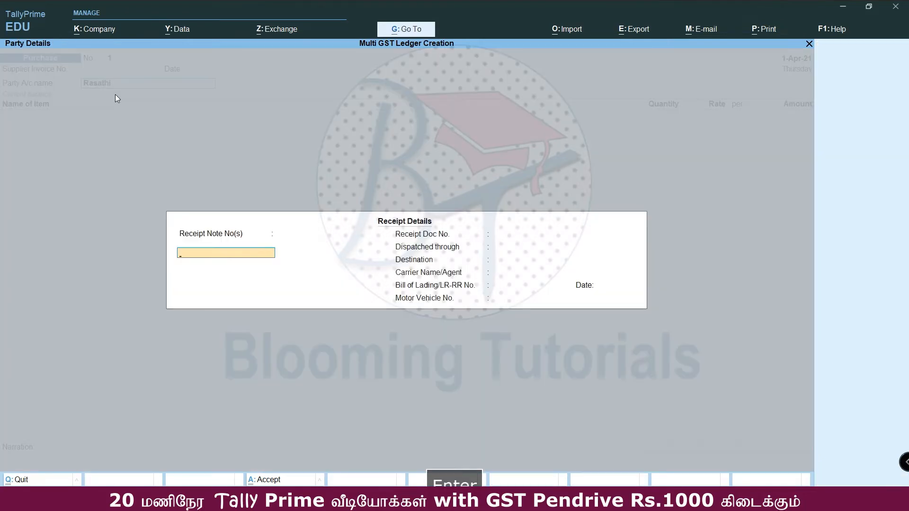
key("ctrl+a")
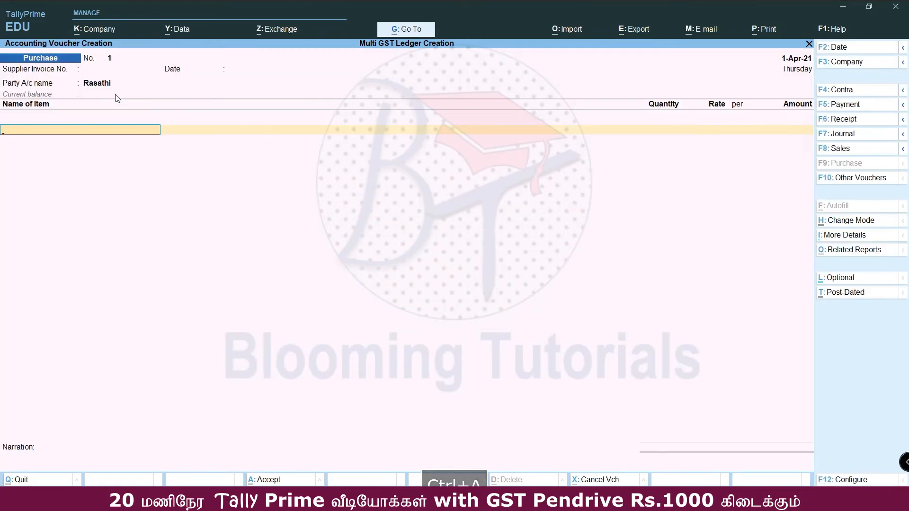
- Enter the Bike item with a quantity of 5 nos at a rate of 70,000
key("space")
key("Down")
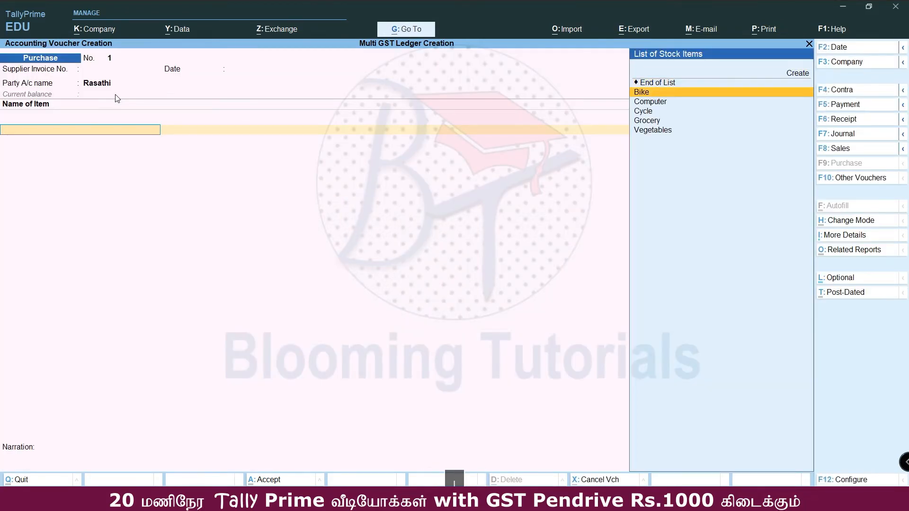
key("Return")
type("5")
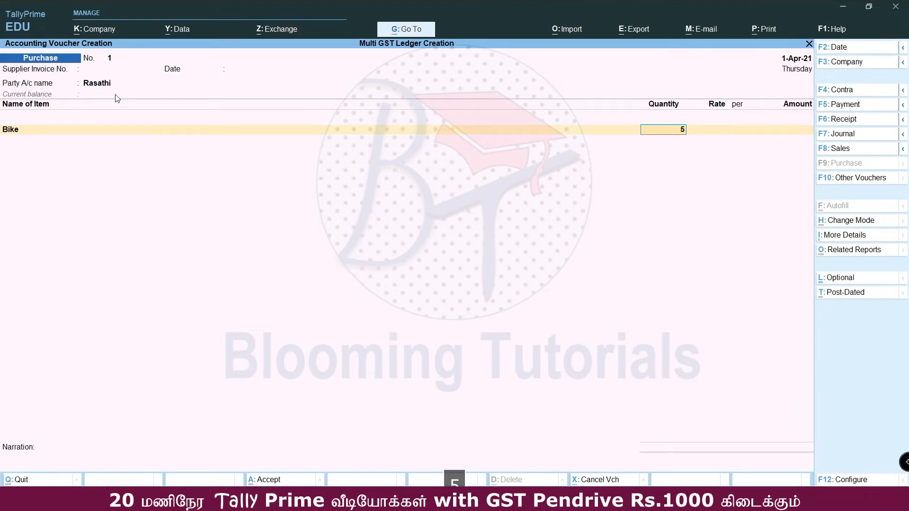
key("Return")
type("70000")
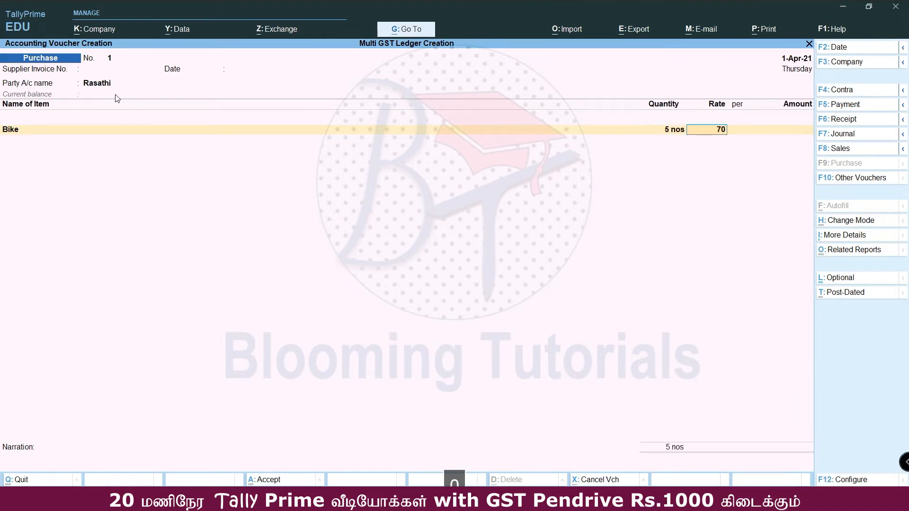
key("Return")
key("Return")
key("Return")
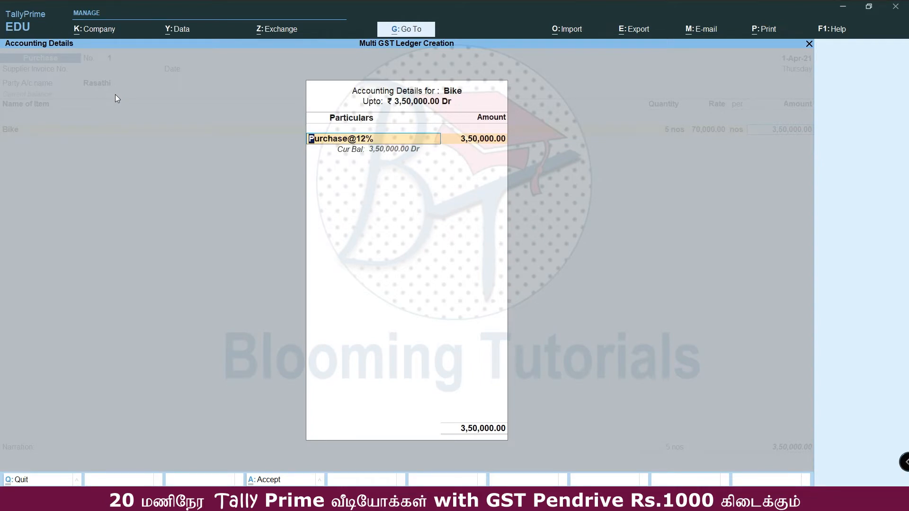
- Allocate the full Bike amount to the Purchase@12% ledger
key("space")
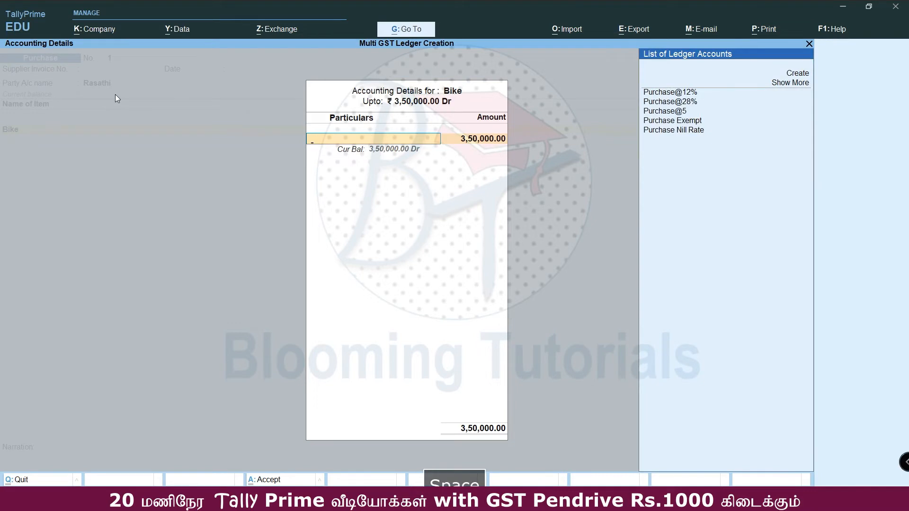
key("Down")
key("Down")
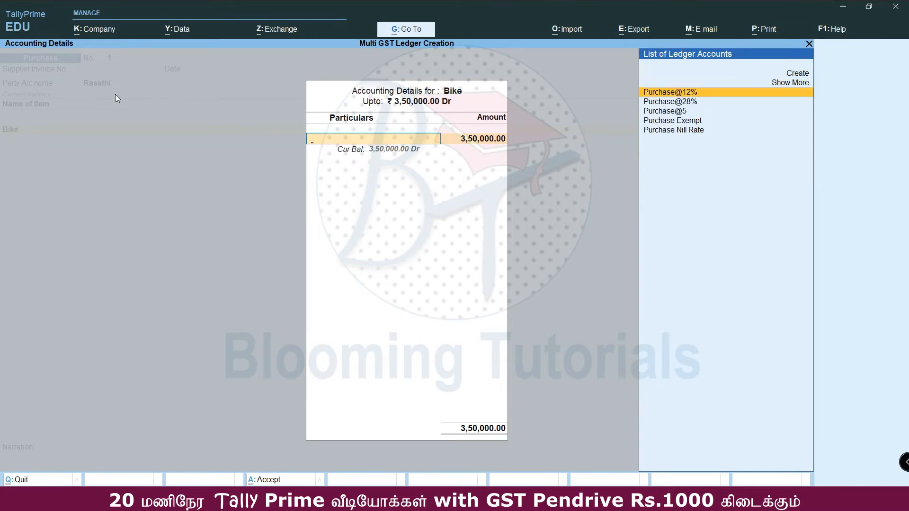
key("Return")
key("Return")
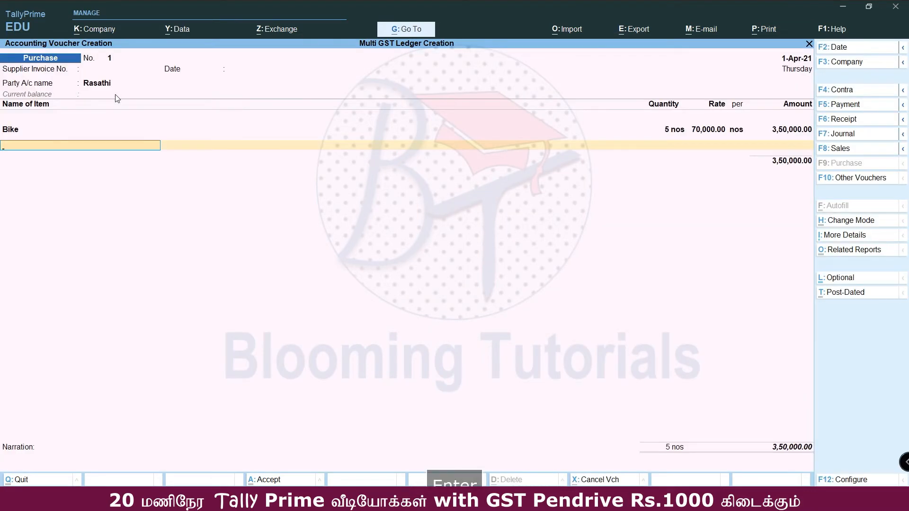
- Enter the Computer item with a quantity of 10 nos at a rate of 25,000
key("Down")
key("Down")
key("Return")
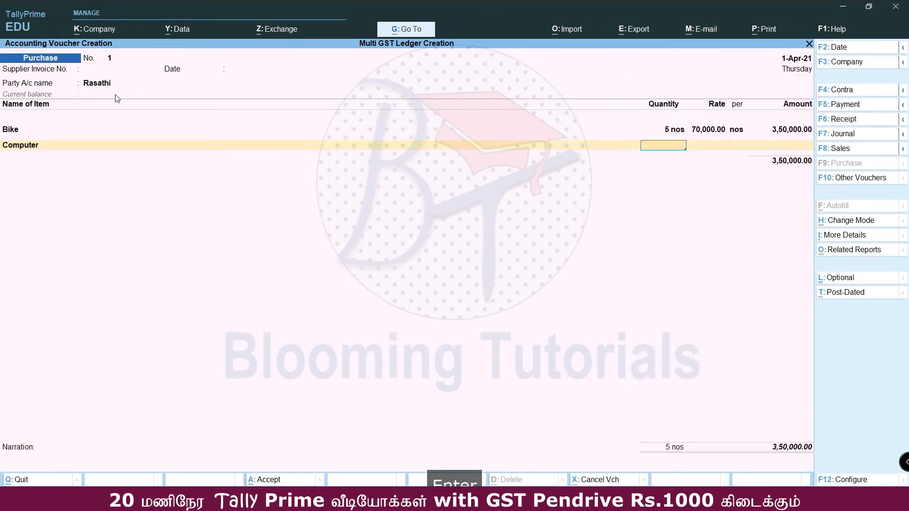
type("10")
key("Return")
type("25000")
key("Return")
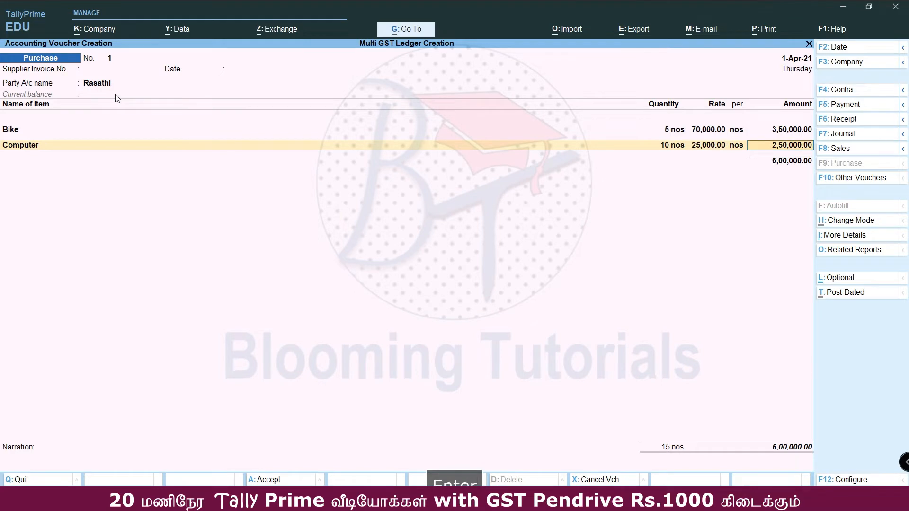
- Allocate the full Computer amount to the Purchase@28% ledger
key("Return")
key("Down")
key("Down")
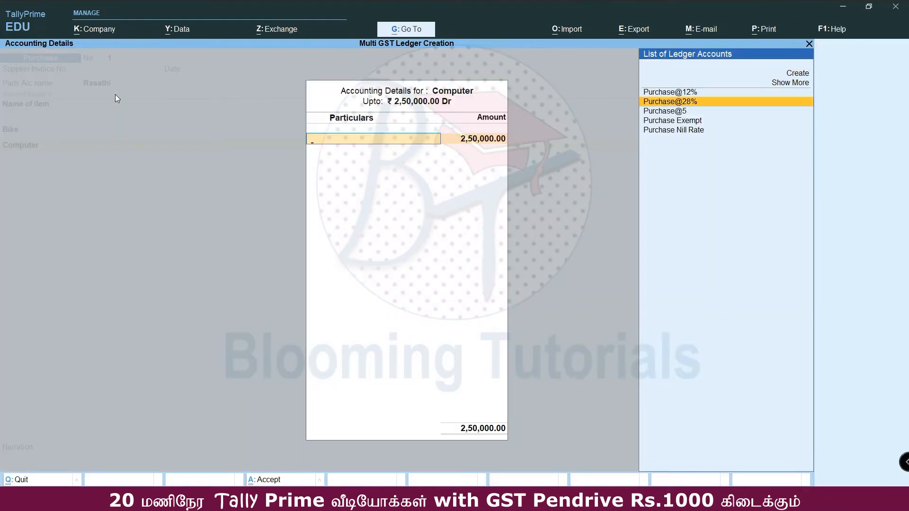
key("Return")
key("Return")
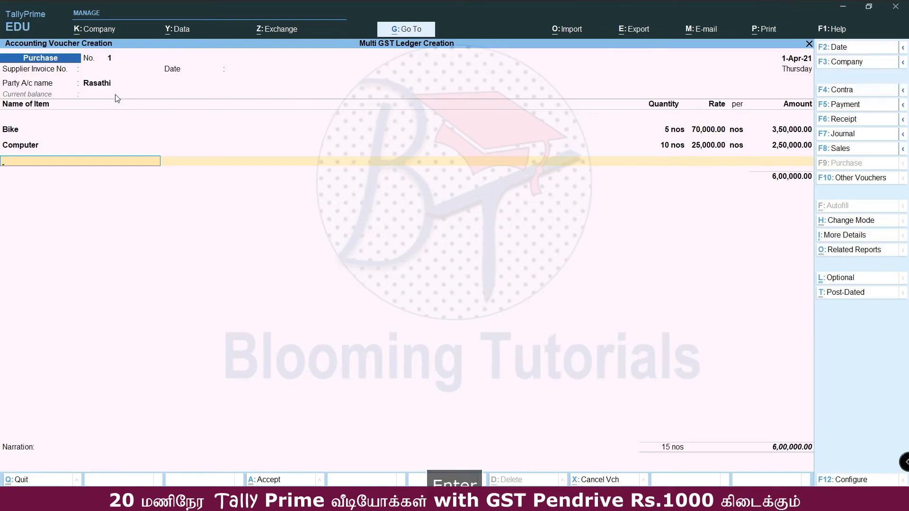
- Enter the Cycle item with a quantity of 5 nos at a rate of 4,000
key("Down")
key("Down")
key("Down")
key("Return")
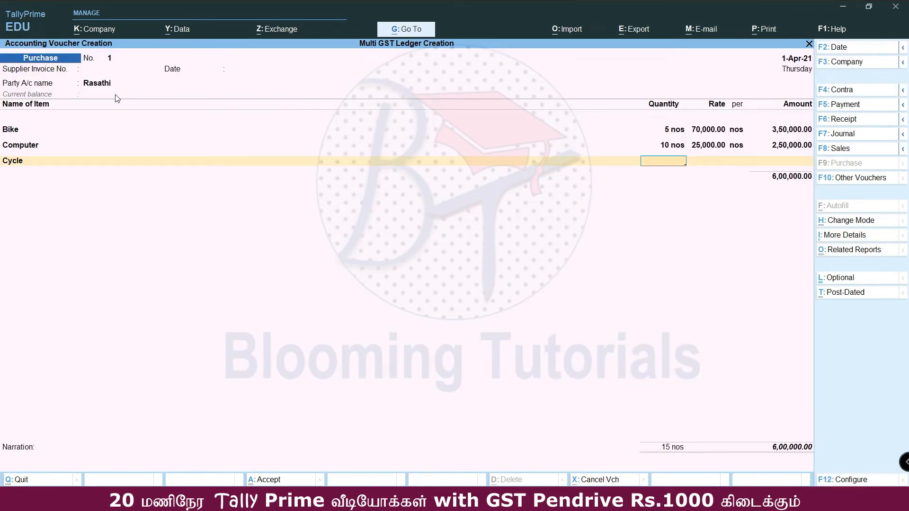
type("5")
key("Return")
type("4000")
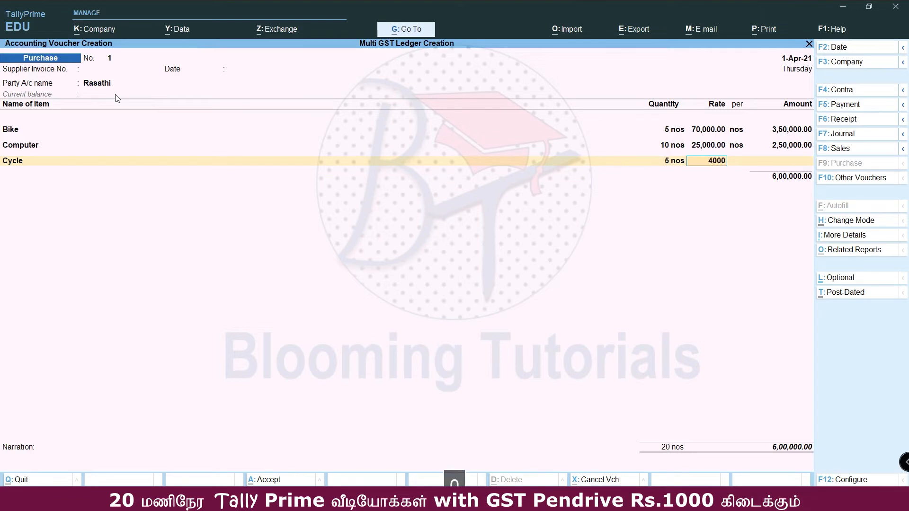
key("Return")
- Allocate the full Cycle amount to the Purchase@5 ledger
key("Return")
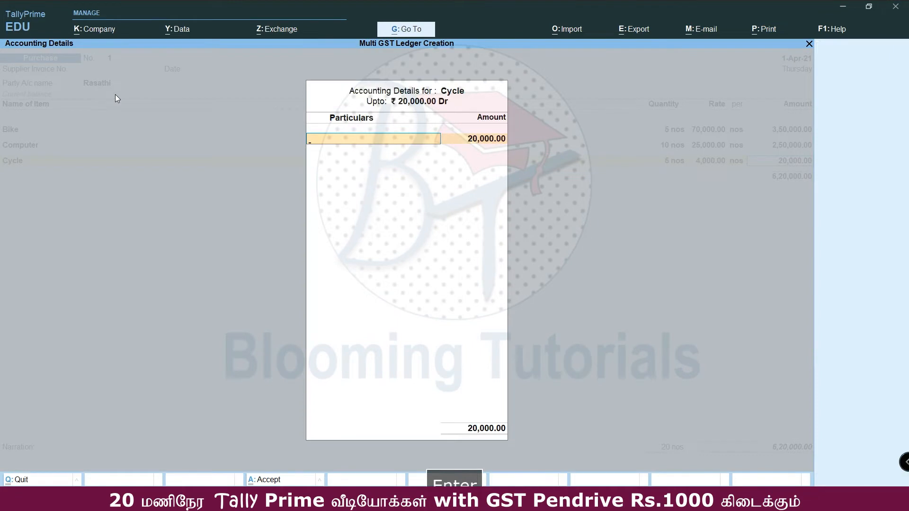
key("Down")
key("Down")
key("Down")
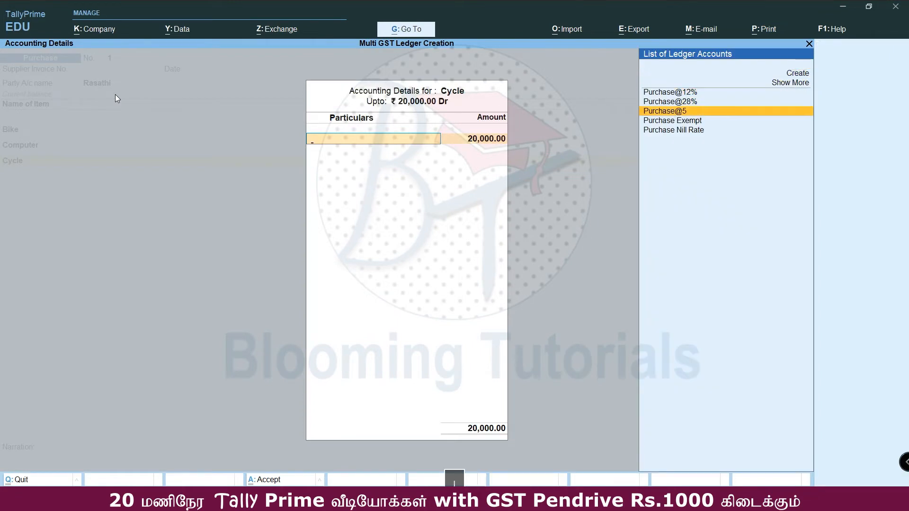
key("Return")
key("Return")
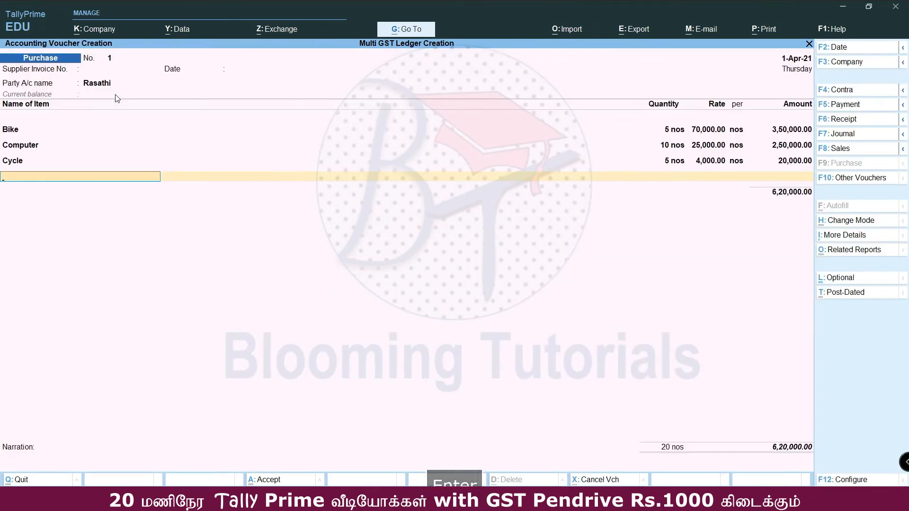
- Enter the Grocery item with a quantity of 5 kg at a rate of 2,500
key("Down")
key("Down")
key("Down")
key("Down")
key("Return")
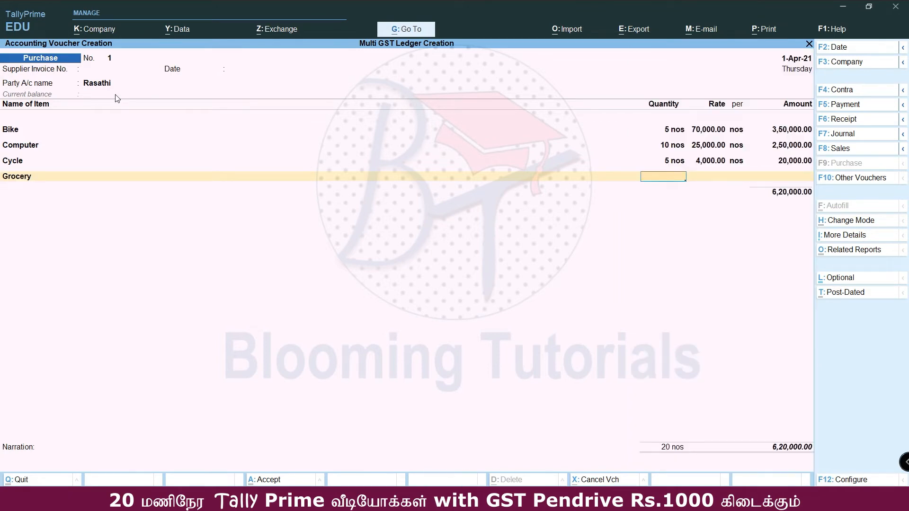
type("5")
key("Return")
type("2500")
key("Return")
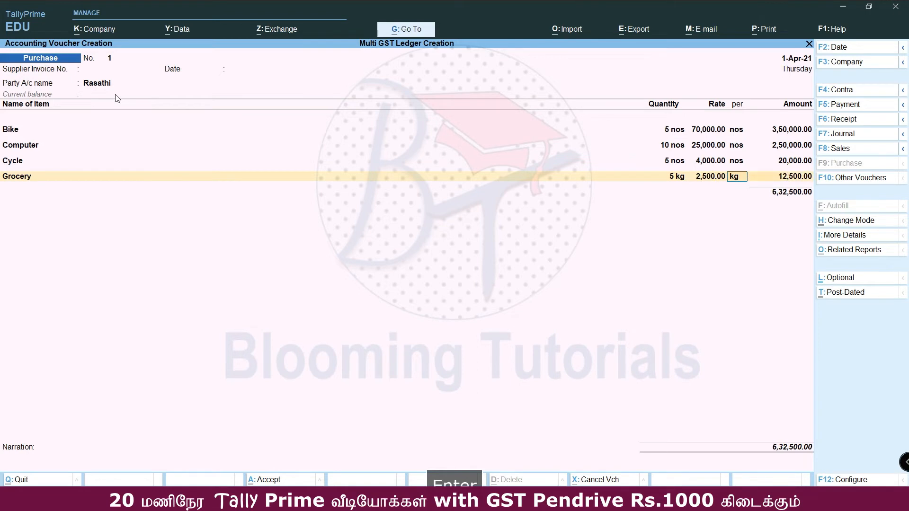
key("Return")
- Allocate the full Grocery amount to the Purchase Exempt ledger
key("Return")
key("Down")
key("Down")
key("Down")
key("Down")
key("Down")
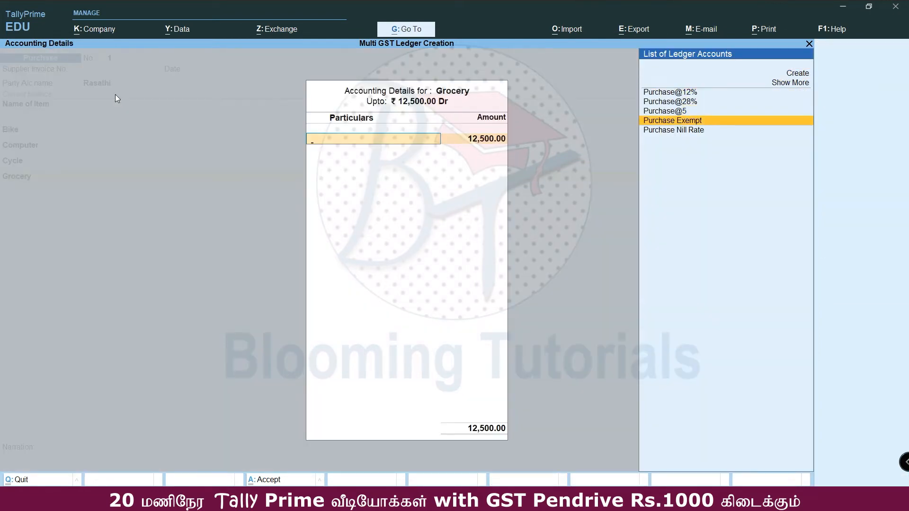
key("Return")
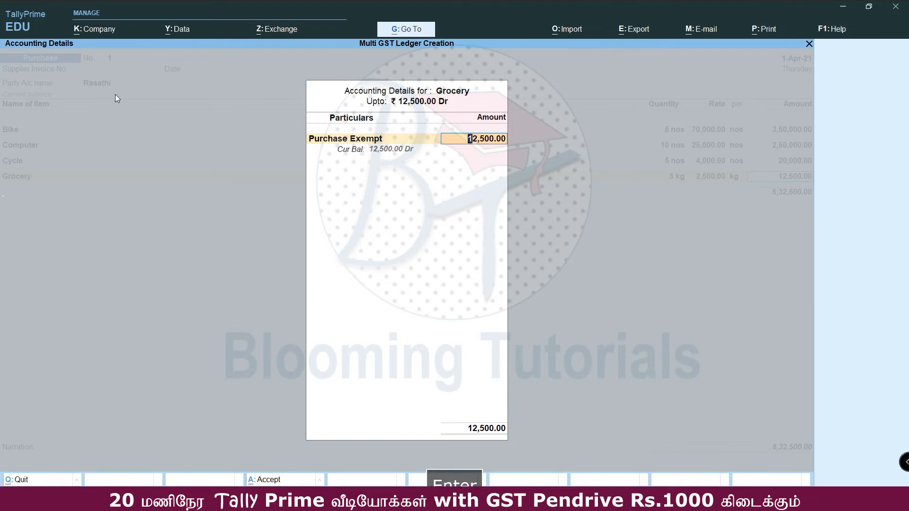
key("Return")
- Enter the Vegetables item with a quantity of 10 kg at a rate of 4,000
key("space")
key("Up")
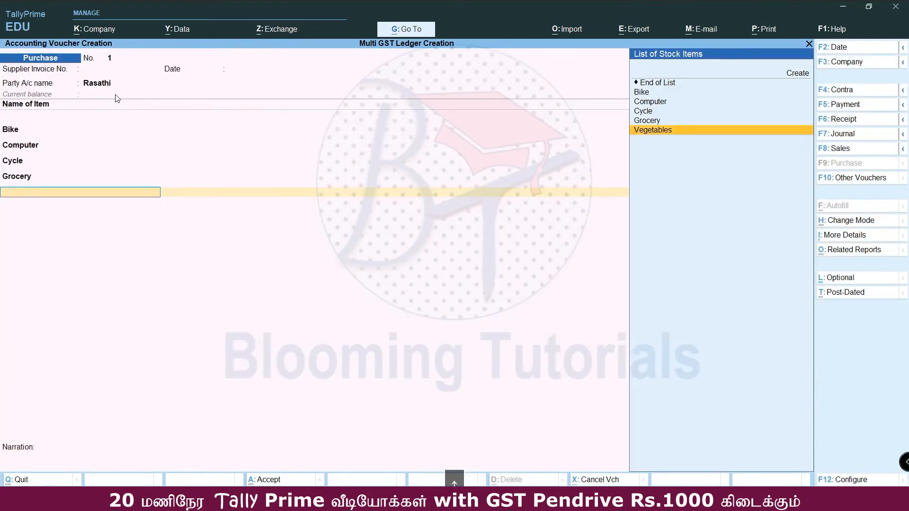
key("Return")
type("10")
key("Return")
type("4,000")
key("Return")
key("Return")
key("Return")
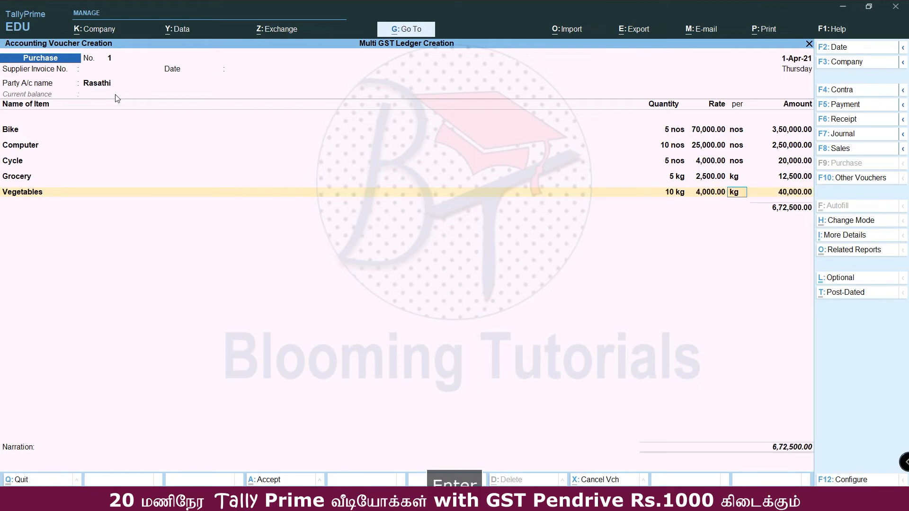
- Allocate the full Vegetables amount to the Purchase Nill Rate ledger and end the item list
key("Up")
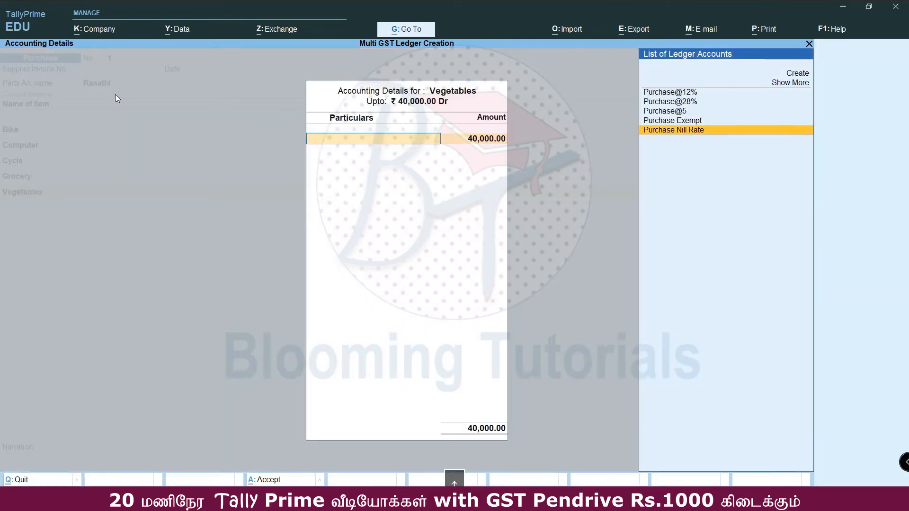
key("Return")
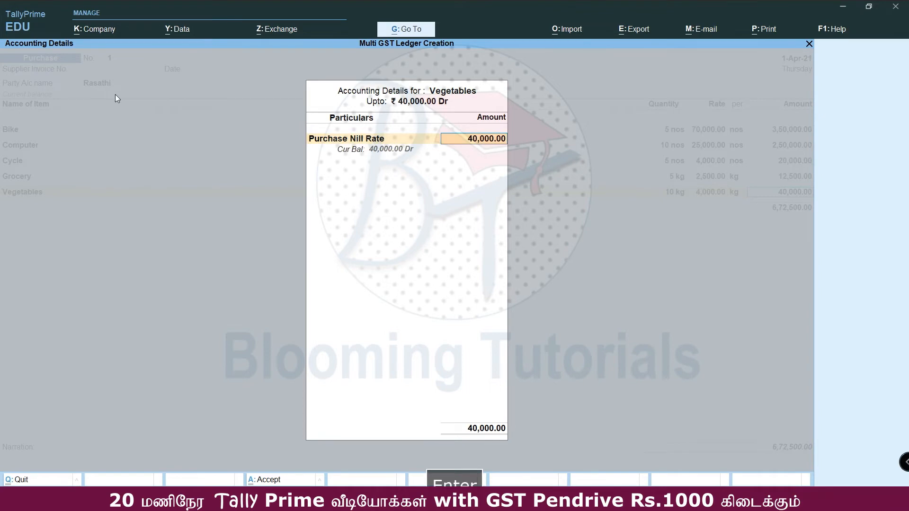
key("Return")
key("Return")
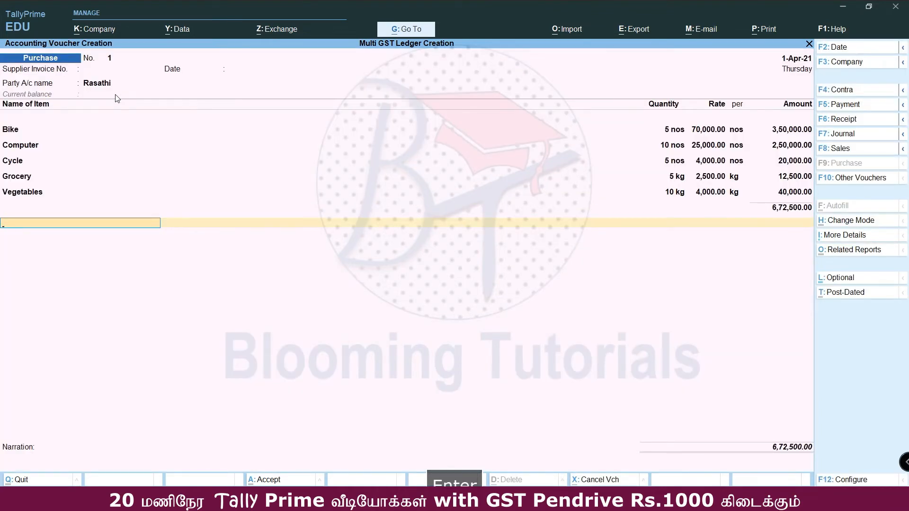
- Add the CGST and SGST ledgers below the items and open the voucher's GST tax analysis
key("Return")
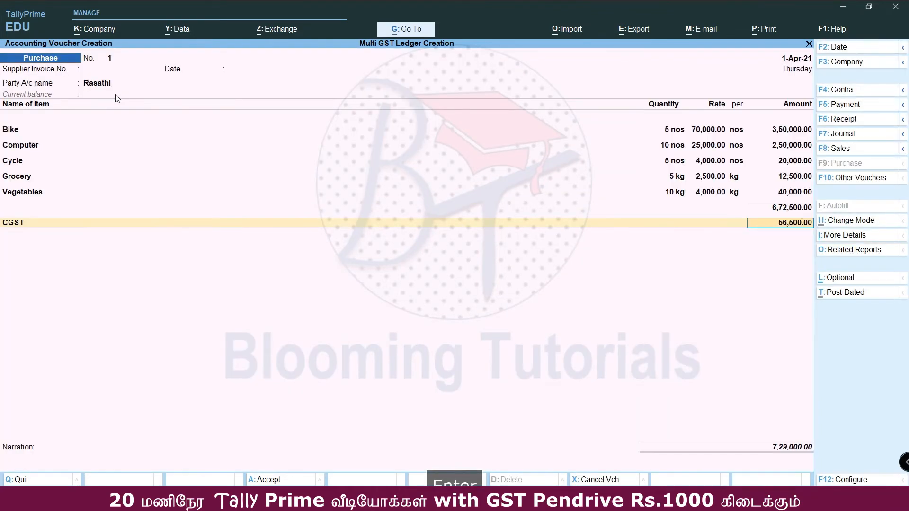
key("Return")
type("S")
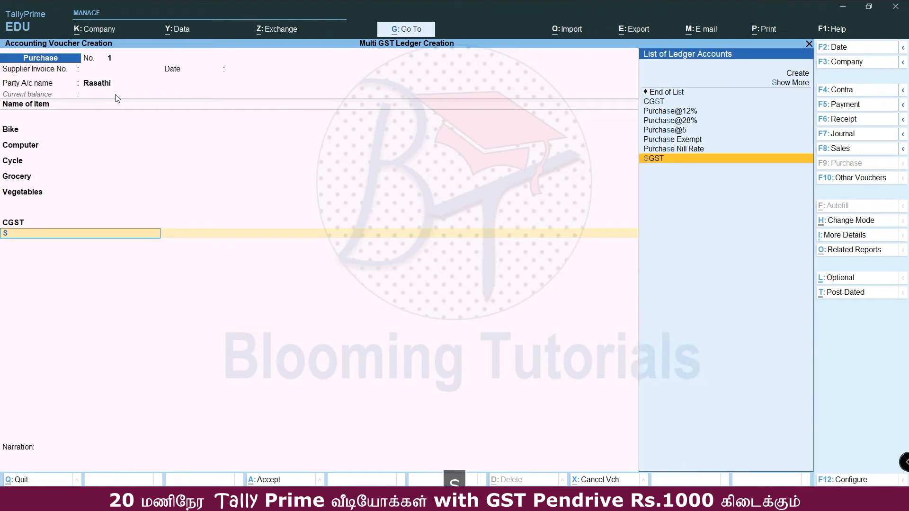
key("Return")
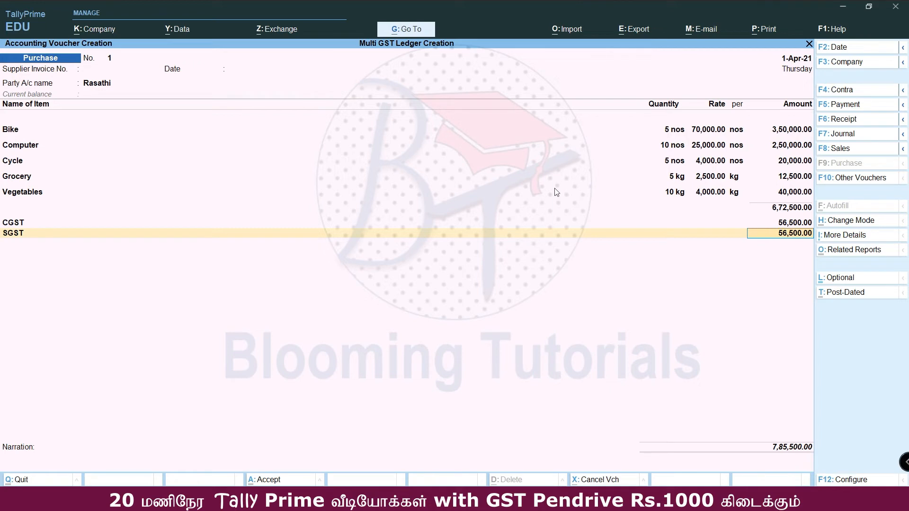
key("alt+a")
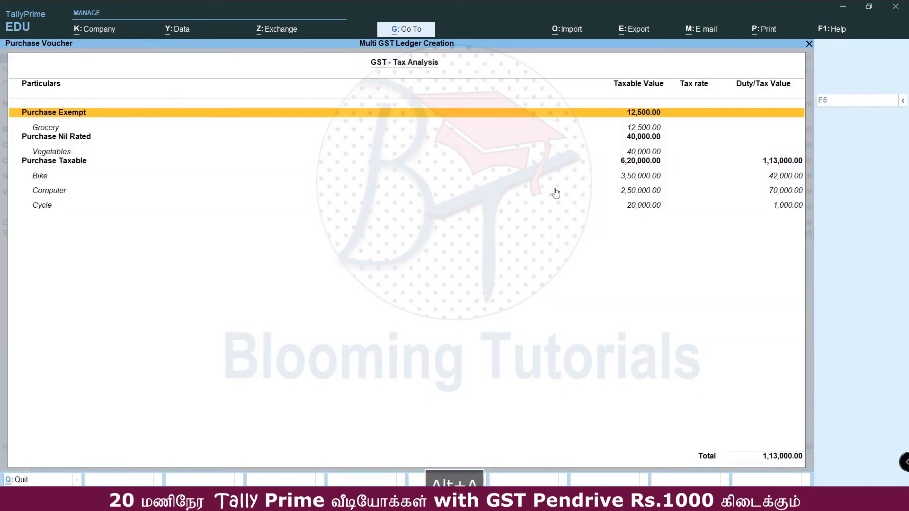
- Expand the GST tax analysis to detailed view and examine the taxable values and central and state tax rates per item
key("alt+F1")
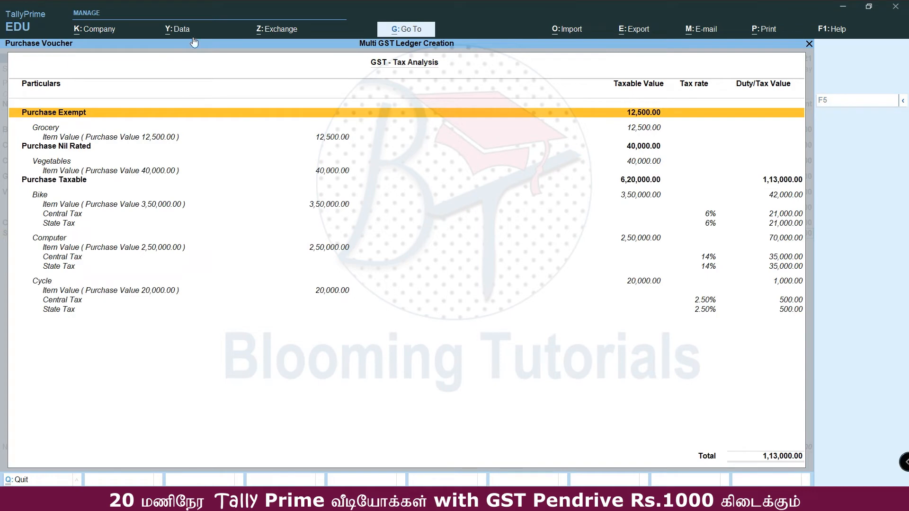
left_click(39, 130)
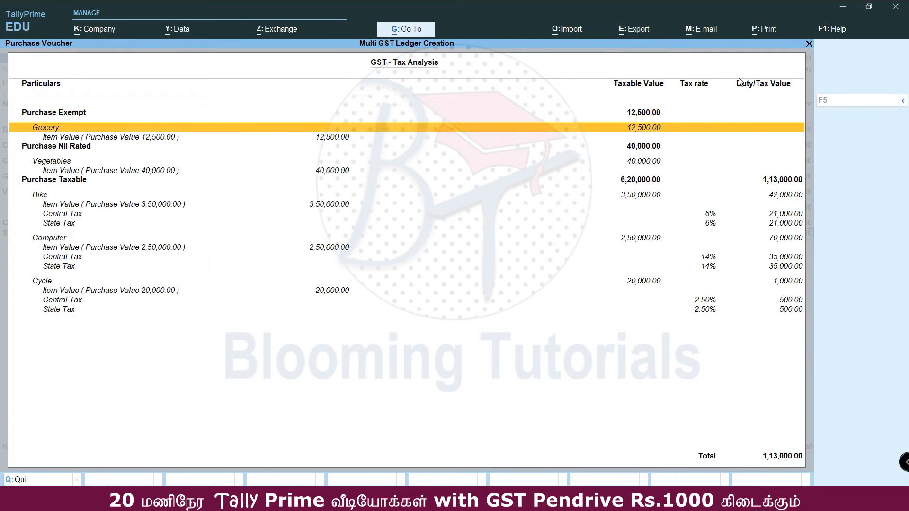
left_click(43, 149)
left_click(53, 164)
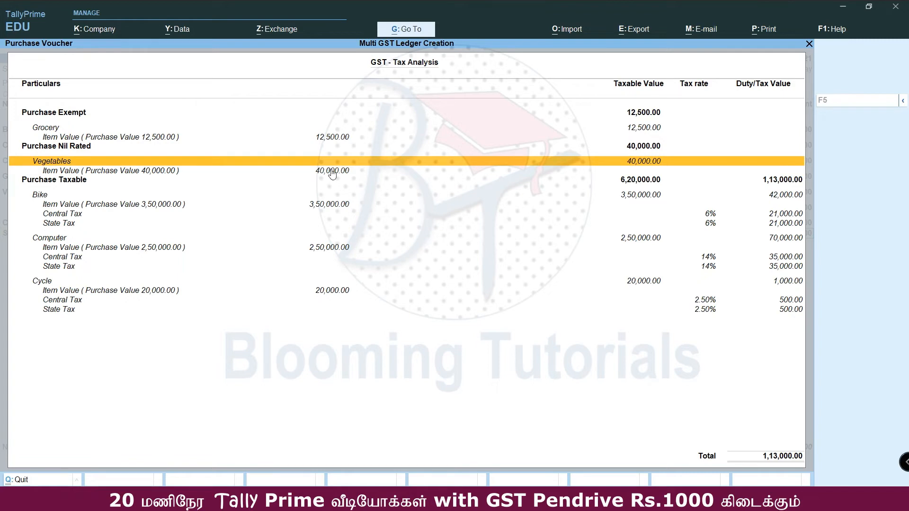
left_click(54, 183)
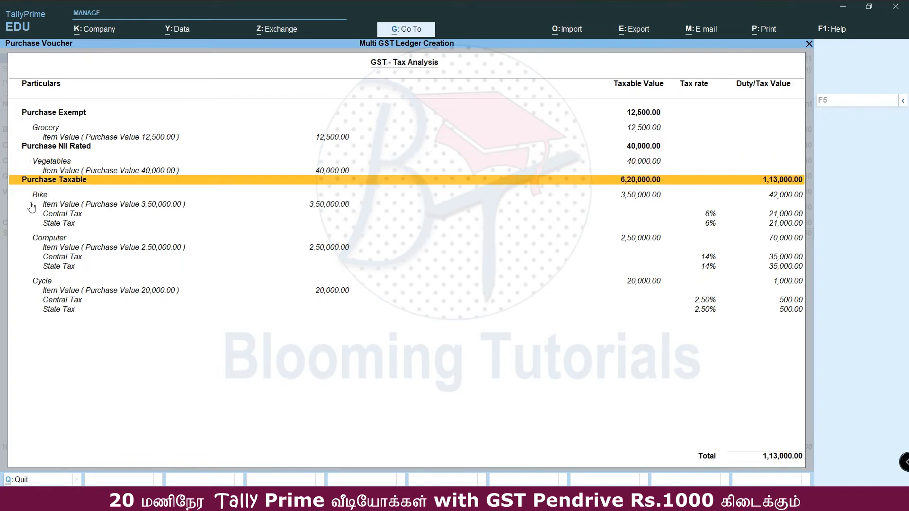
left_click(33, 196)
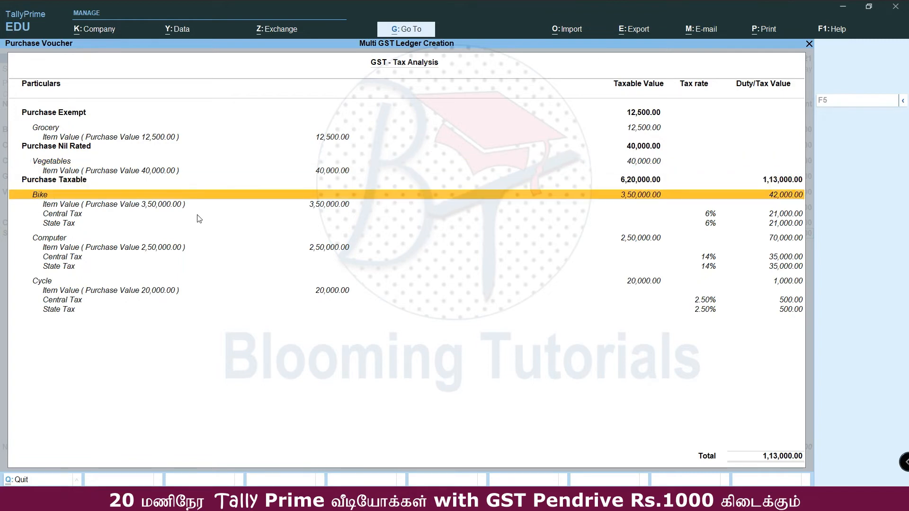
left_click(710, 217)
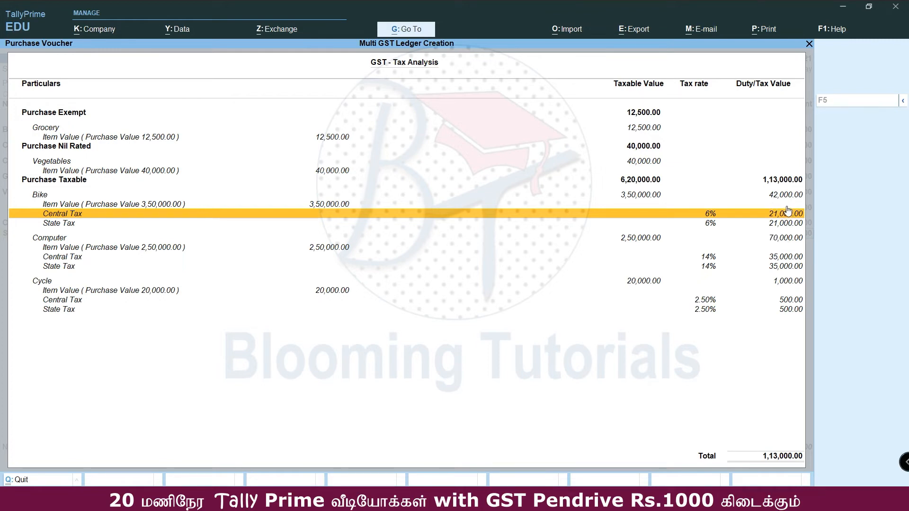
left_click(712, 257)
left_click(710, 266)
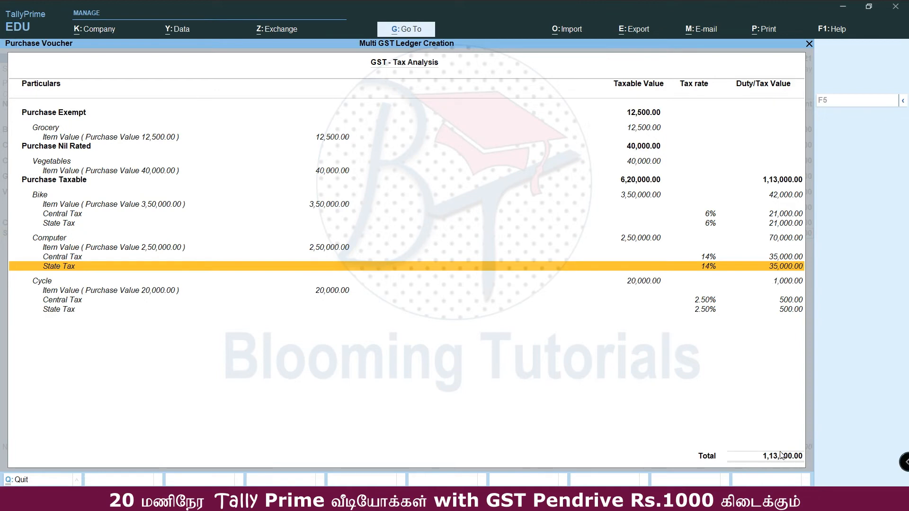
- Close the tax analysis and save the purchase voucher
key("ctrl+a")
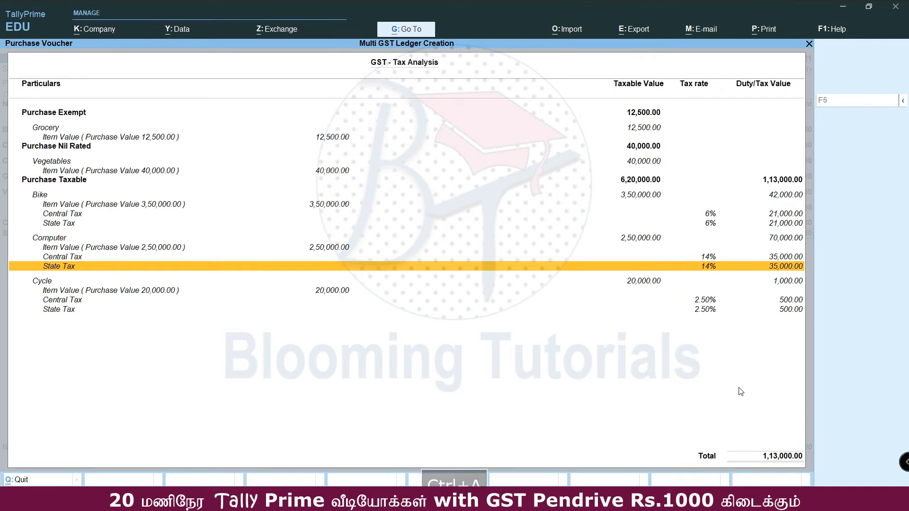
key("ctrl+a")
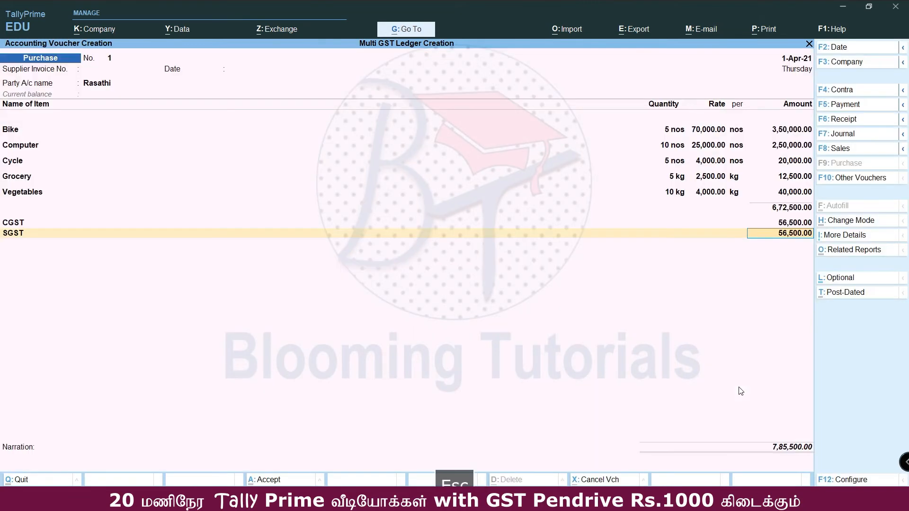
key("ctrl+a")
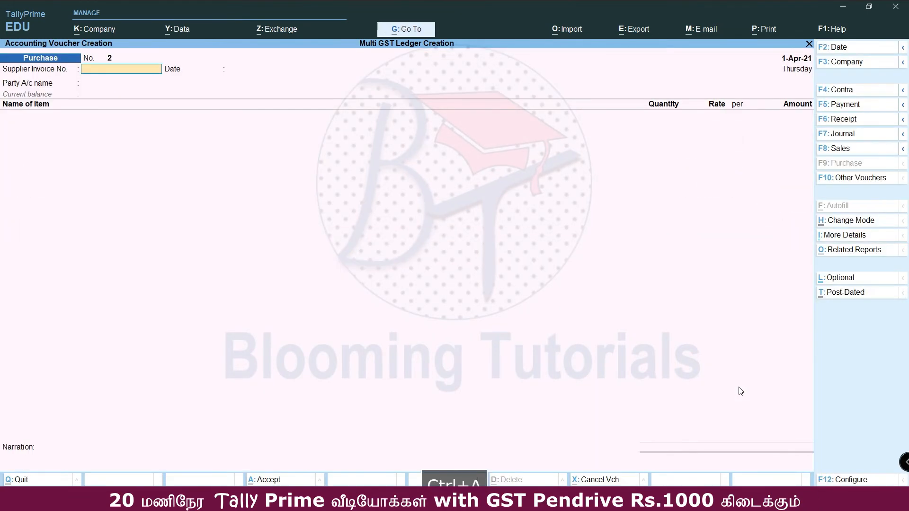
- Start a sales voucher, select the customer's ledger as the party account and accept the party details
left_click(748, 133)
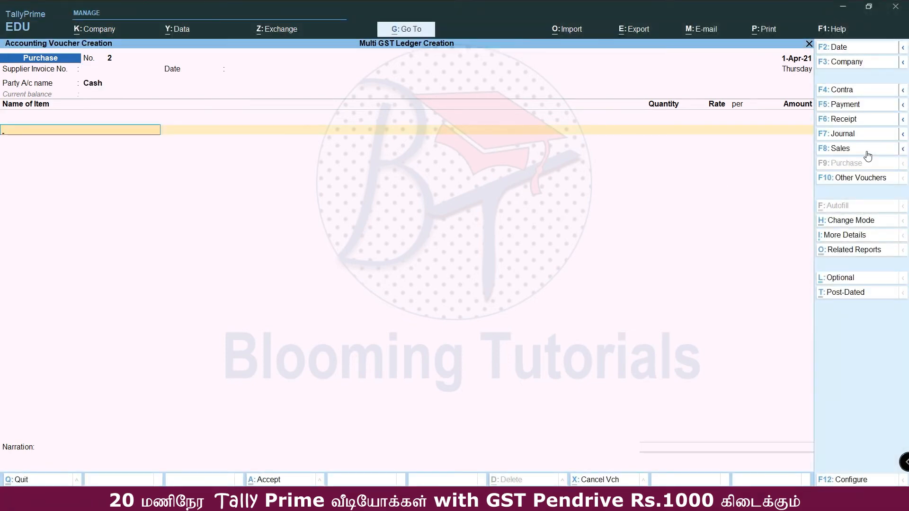
left_click(869, 156)
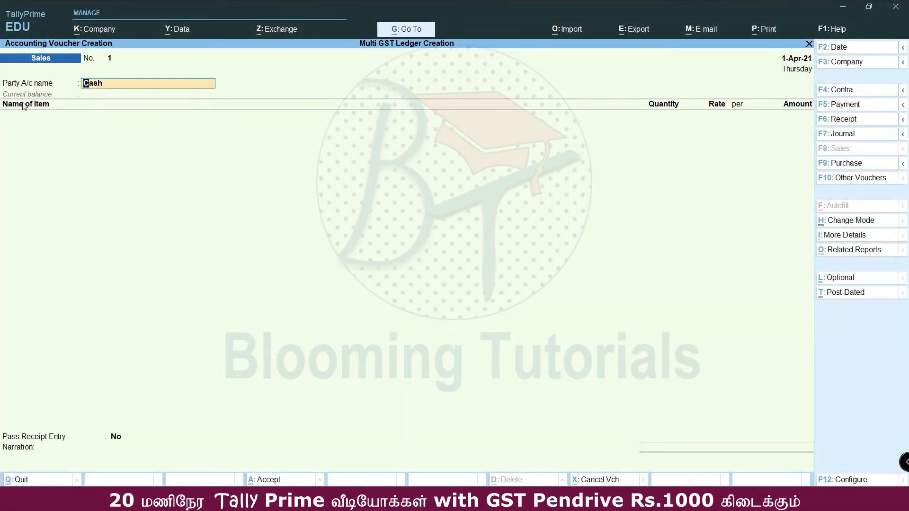
key("space")
key("Down")
key("Down")
key("Down")
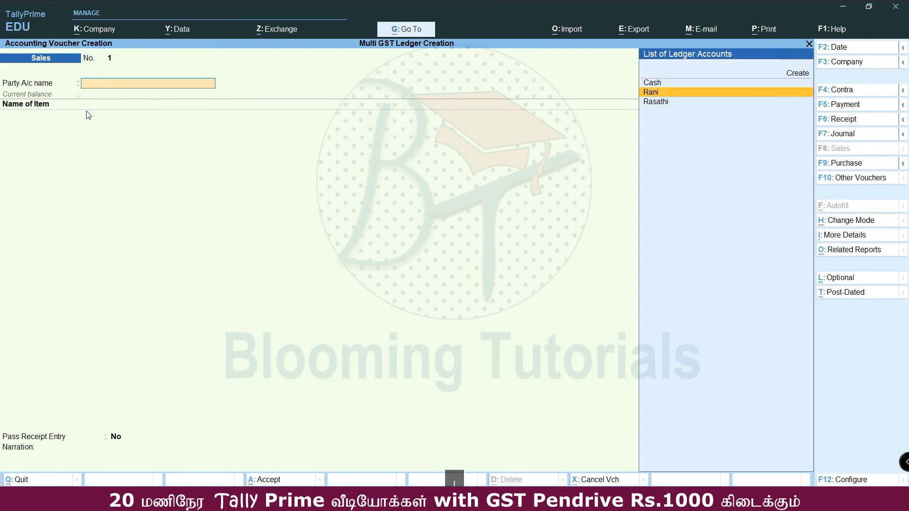
key("Return")
key("ctrl+a")
key("ctrl+a")
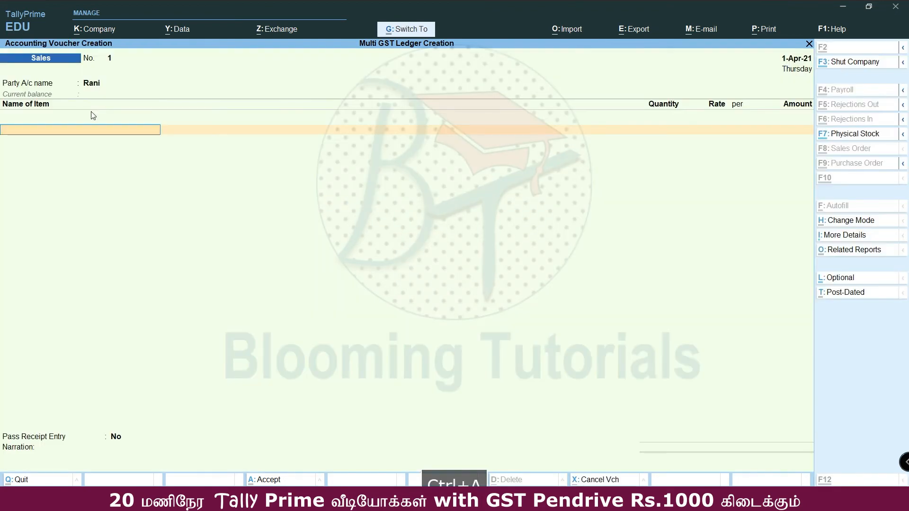
- Enter the Bike item with a quantity of 4 nos at a rate of 80,000
key("space")
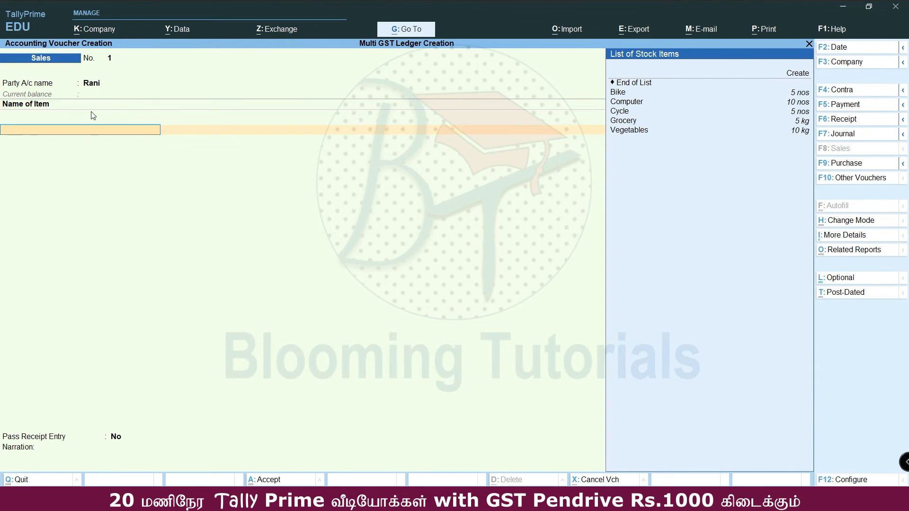
key("Down")
key("Down")
key("Return")
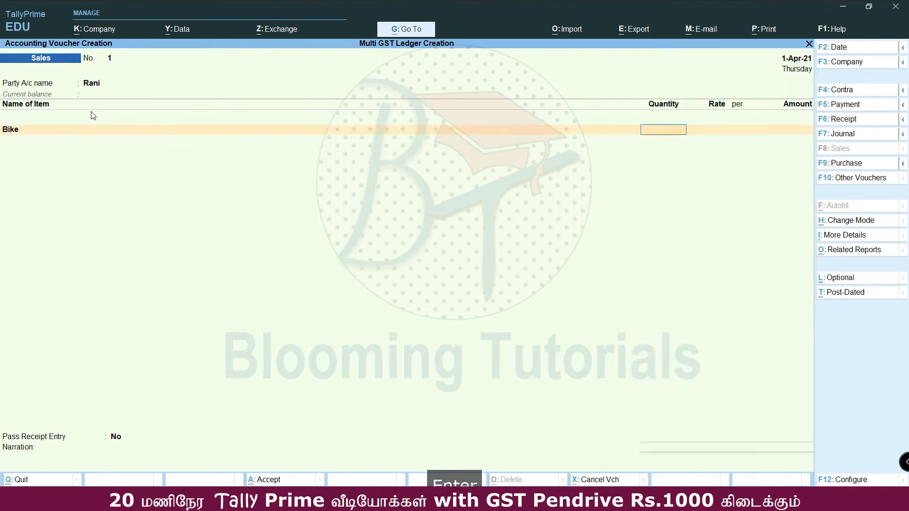
key("Return")
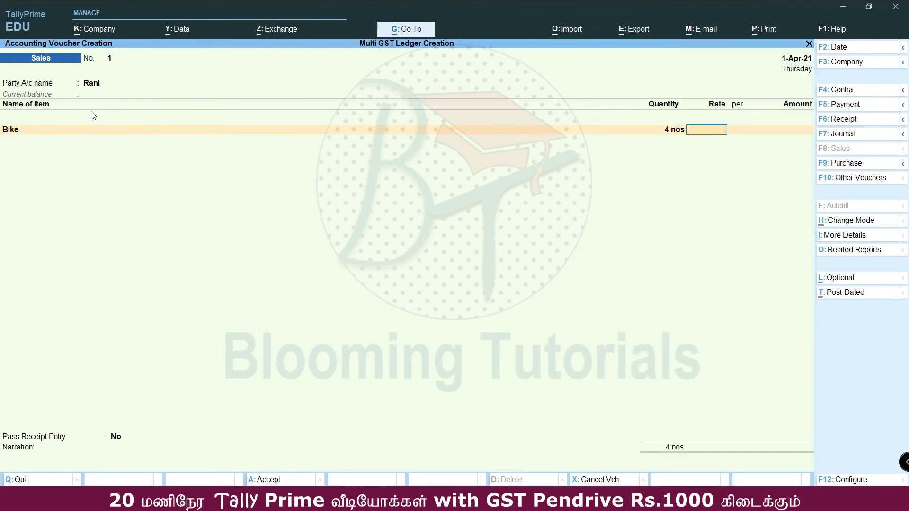
type("80000")
key("Return")
key("Return")
key("Return")
- Allocate the full Bike amount to the Sales@12% ledger
key("space")
key("Down")
key("Down")
key("Down")
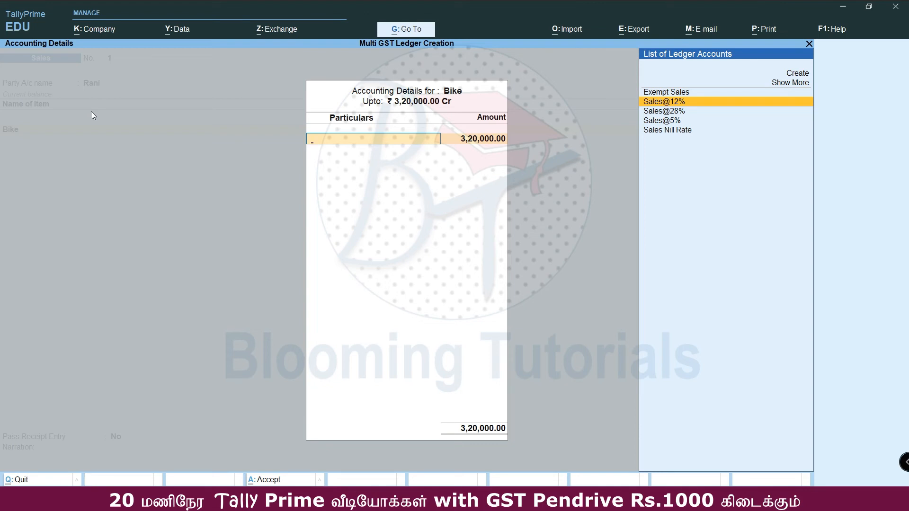
key("Return")
key("Return")
key("Return")
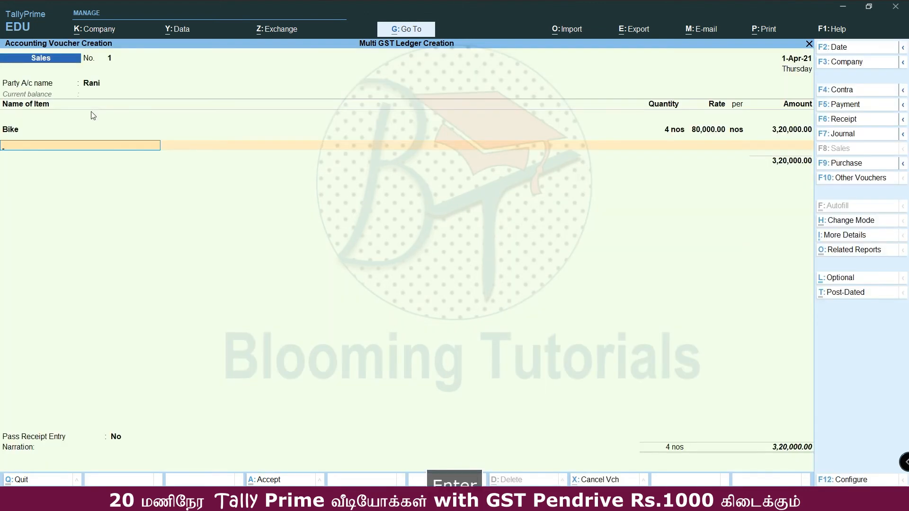
- Enter the Computer item with a quantity of 5 nos at a rate of 30,000
key("Down")
key("Down")
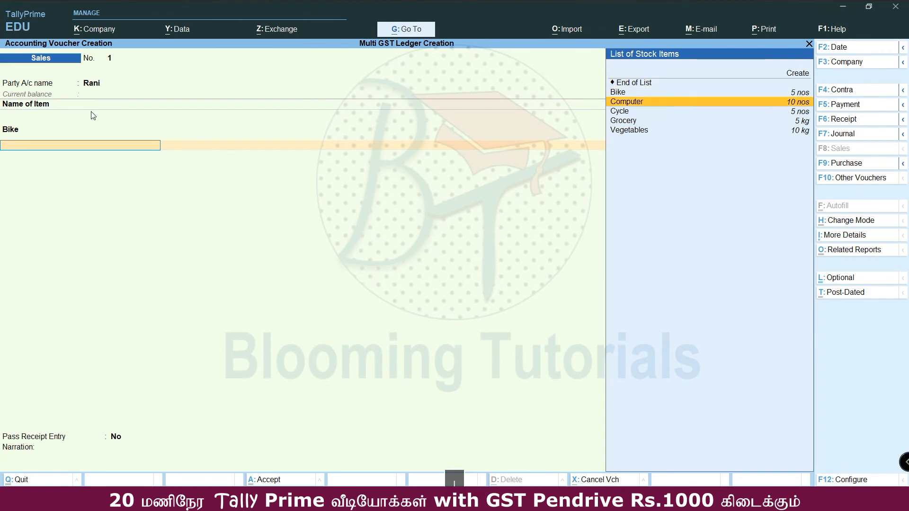
key("Return")
type("5")
key("Return")
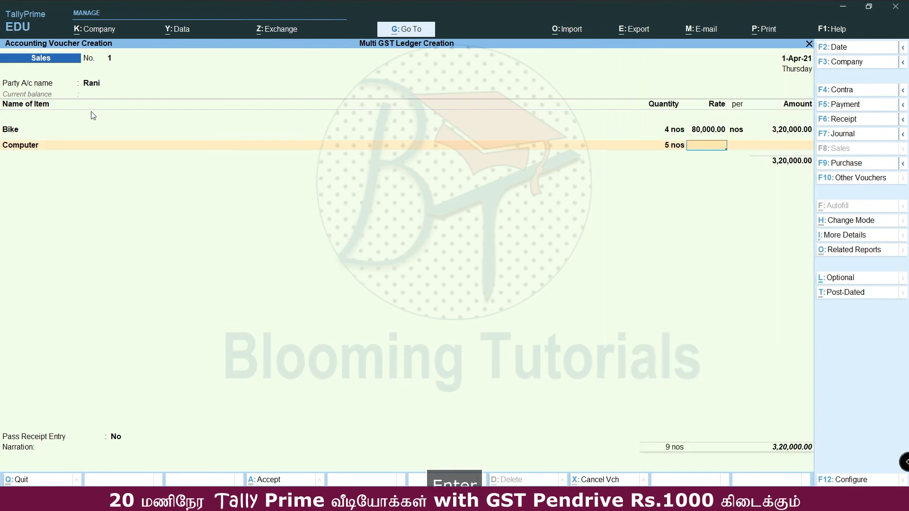
type("30000")
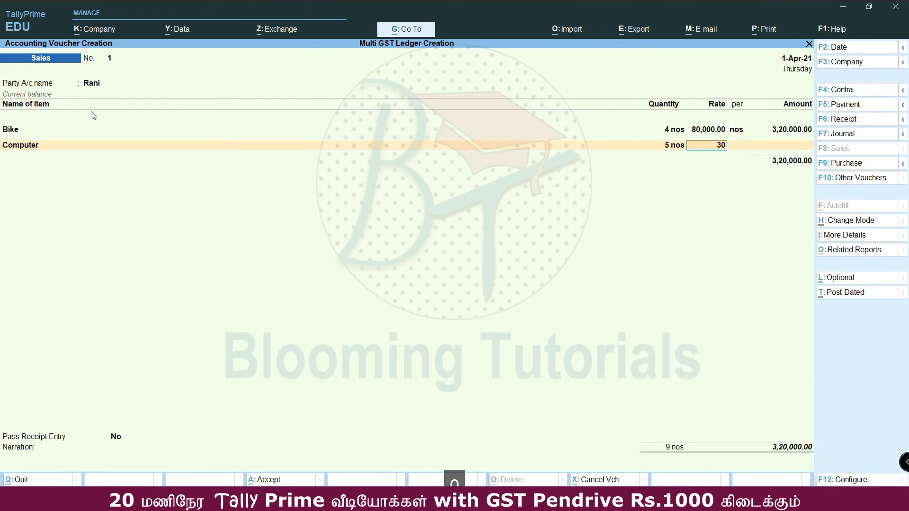
key("Return")
key("Return")
key("Return")
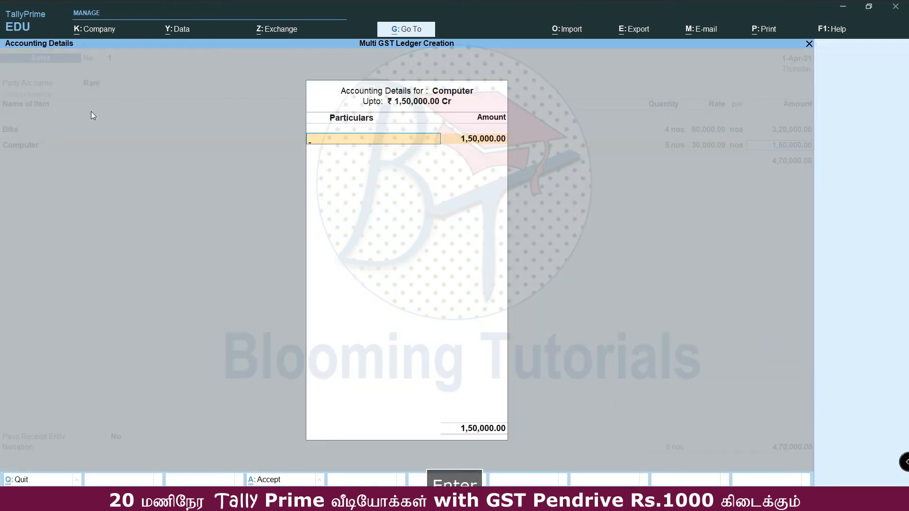
- Allocate the full Computer amount to the Sales@28% ledger
key("Down")
key("Down")
key("Down")
key("Down")
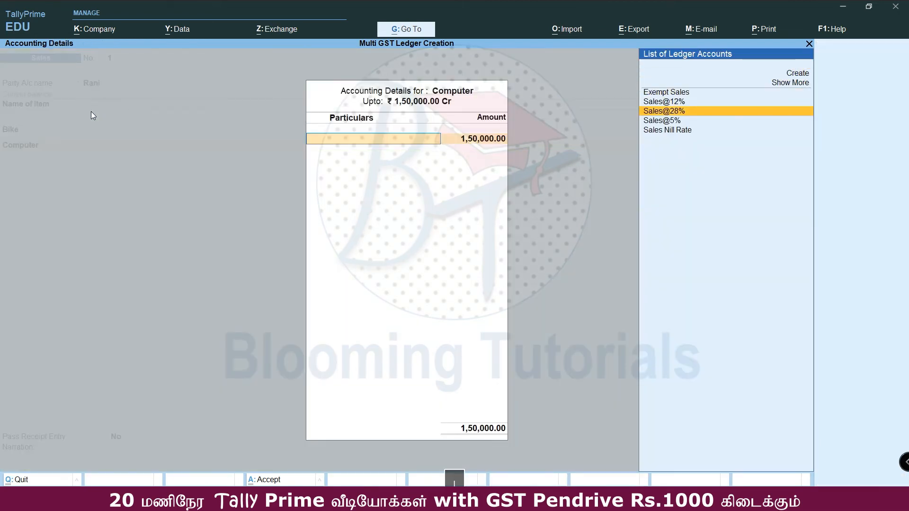
key("Return")
key("Return")
key("BackSpace")
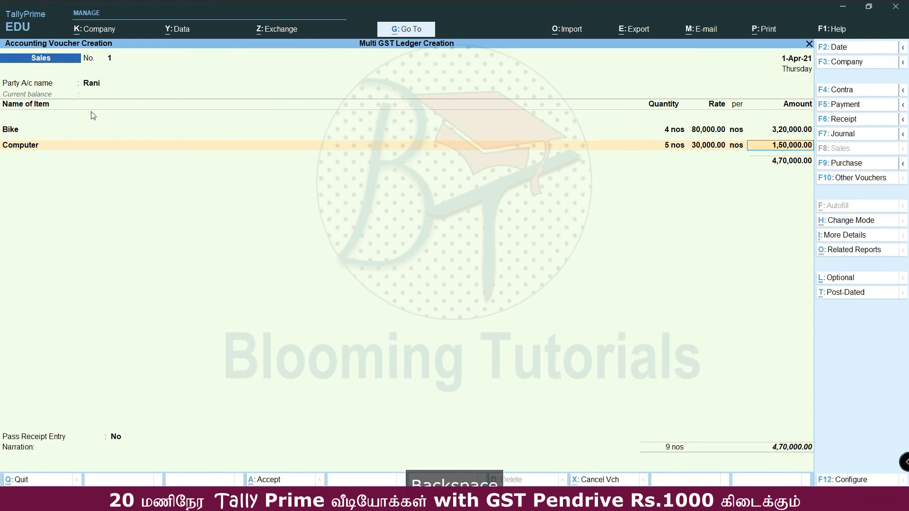
key("Return")
key("Return")
key("BackSpace")
key("Return")
key("Return")
key("Return")
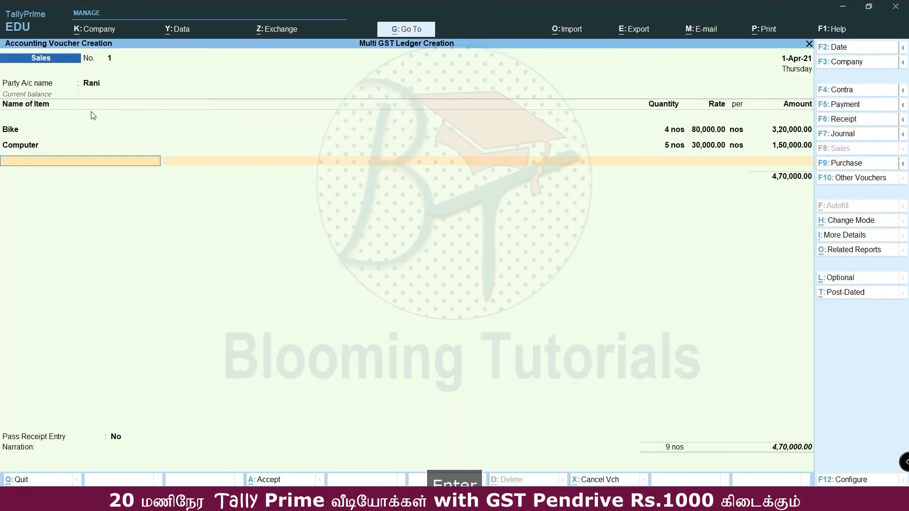
- Enter the Cycle item with a quantity of 5 nos at a rate of 5,000
key("Down")
key("Down")
key("Down")
key("Return")
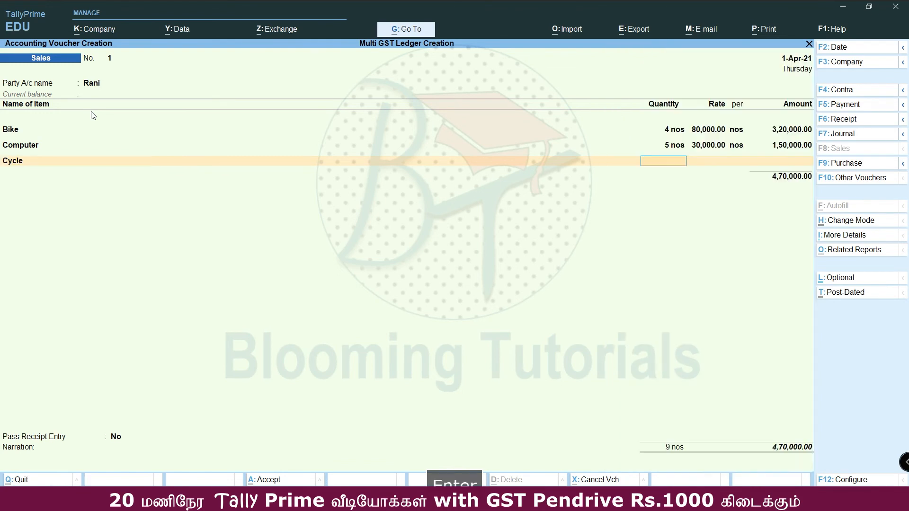
type("5")
key("Return")
type("5000")
key("Return")
key("Return")
key("Return")
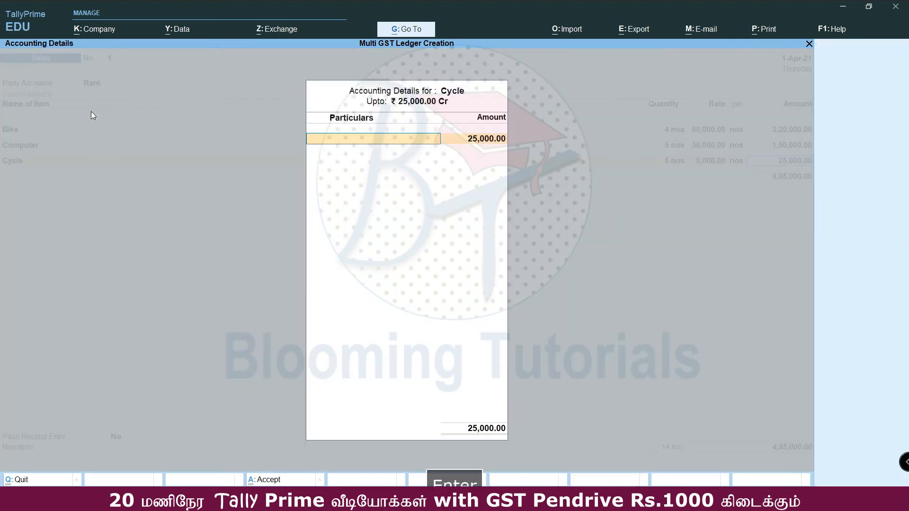
- Allocate the full Cycle amount to the Sales@5% ledger
key("Down")
key("Down")
key("Down")
key("Down")
key("Down")
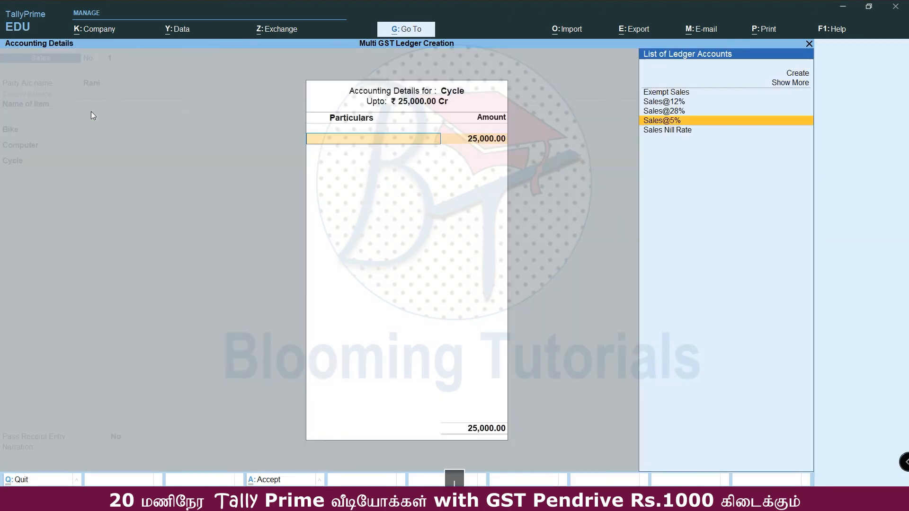
key("Return")
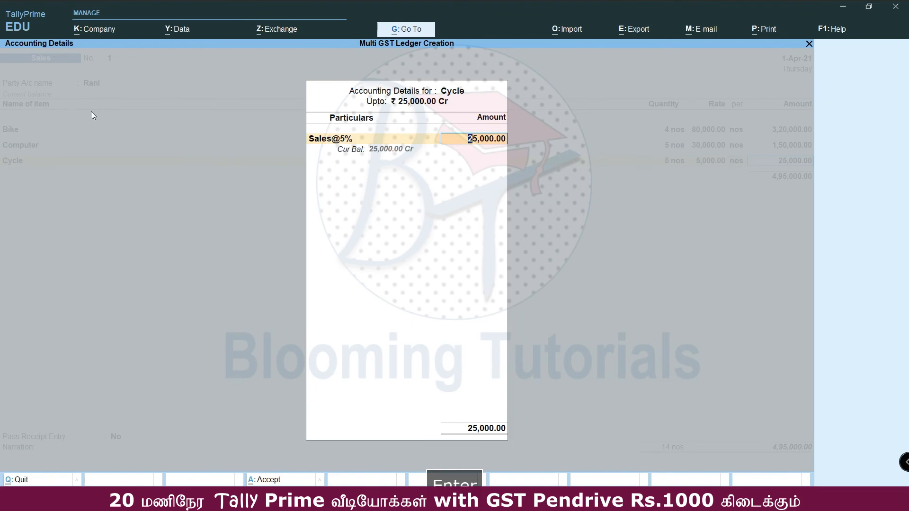
key("Return")
key("Return")
- Enter the Grocery item with a quantity of 5 kg at a rate of 3,000
key("Down")
key("Down")
key("Down")
key("Down")
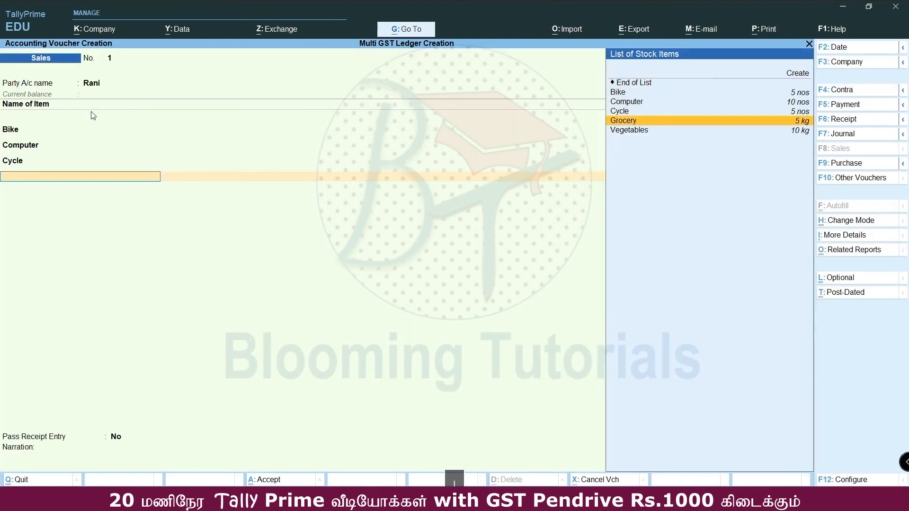
key("Return")
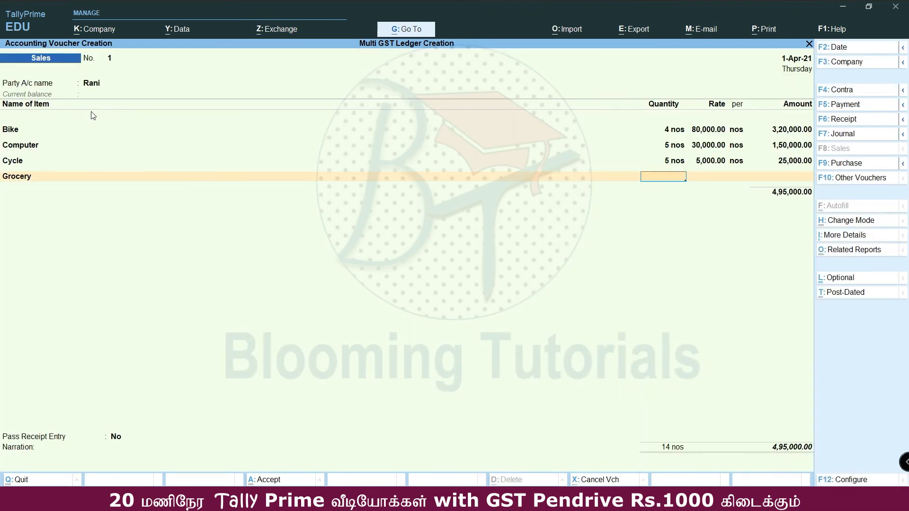
type("5")
key("Return")
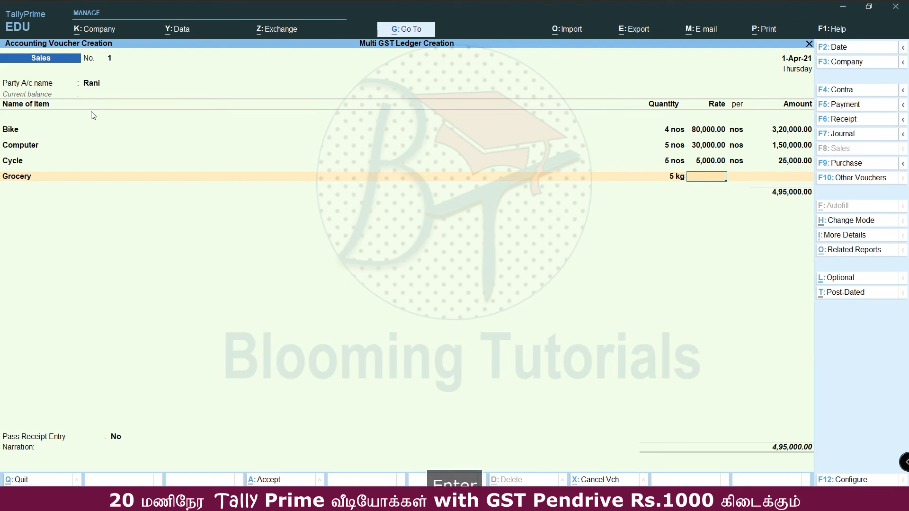
type("3000")
key("Return")
key("Return")
key("Return")
- Allocate the full Grocery amount to the Exempt Sales ledger
key("space")
key("Down")
key("Down")
key("Down")
key("Down")
key("Down")
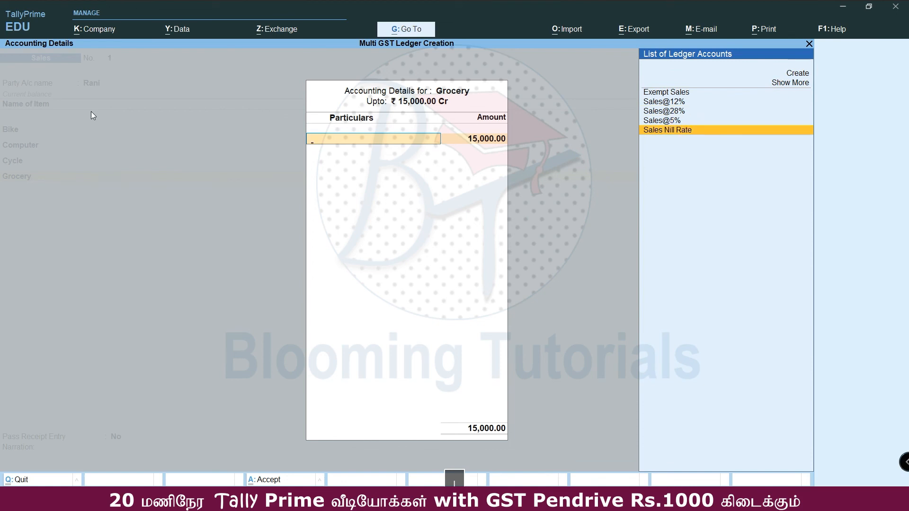
key("Up")
key("Up")
key("Up")
key("Up")
key("Up")
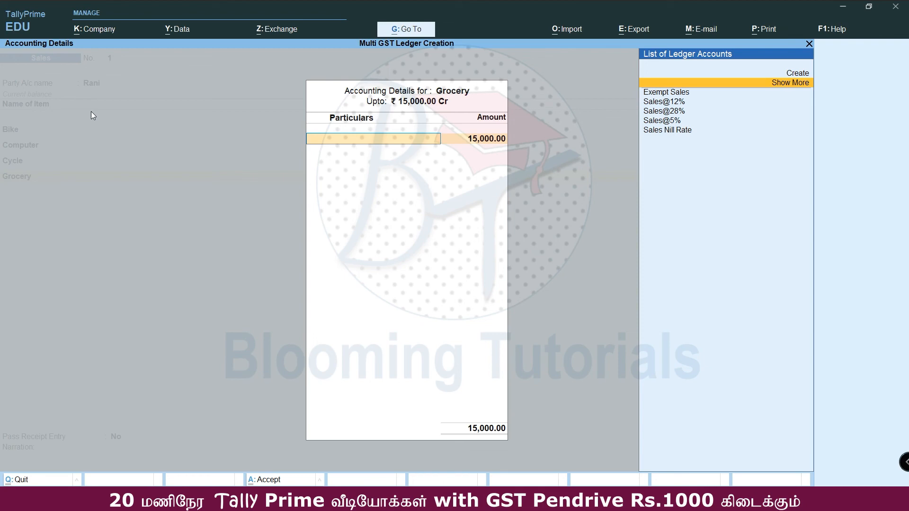
key("Down")
key("Return")
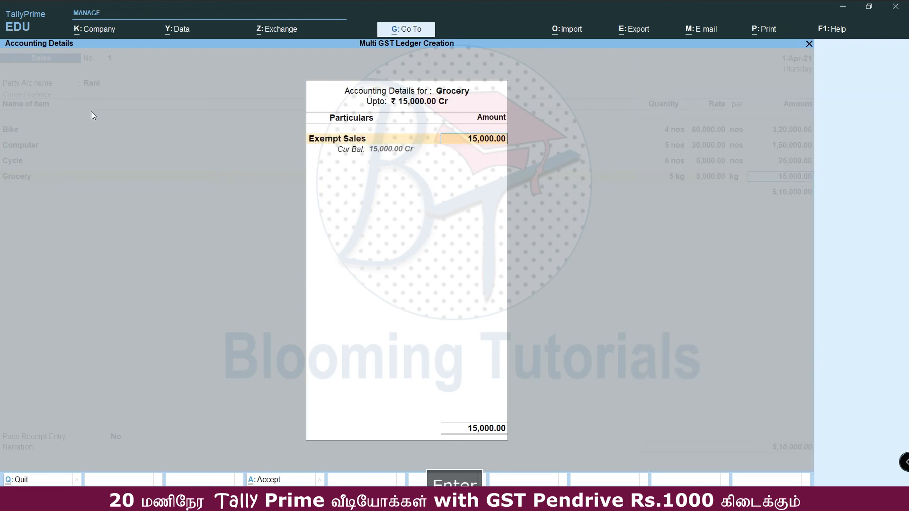
key("Return")
key("Return")
- Enter the Vegetables item with a quantity of 5 kg at a rate of 5,000
key("Down")
key("Down")
key("Down")
key("Down")
key("Down")
key("Down")
key("Down")
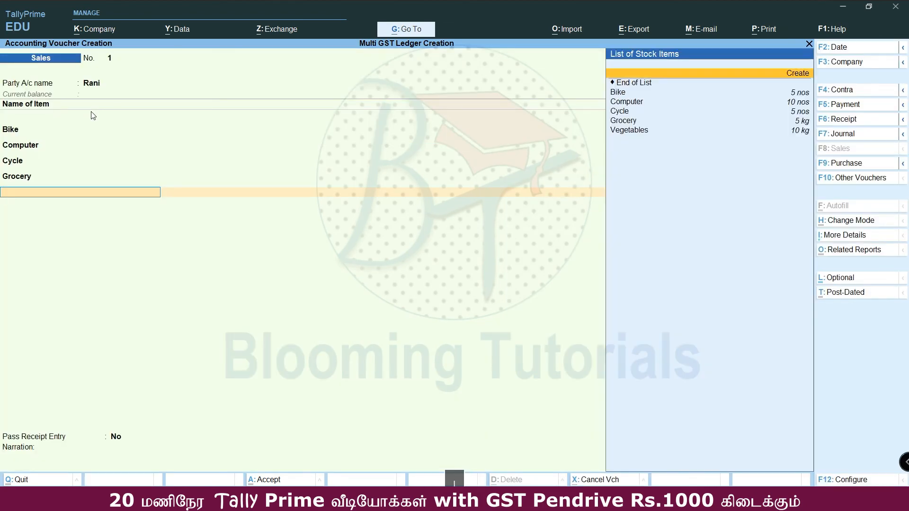
key("Return")
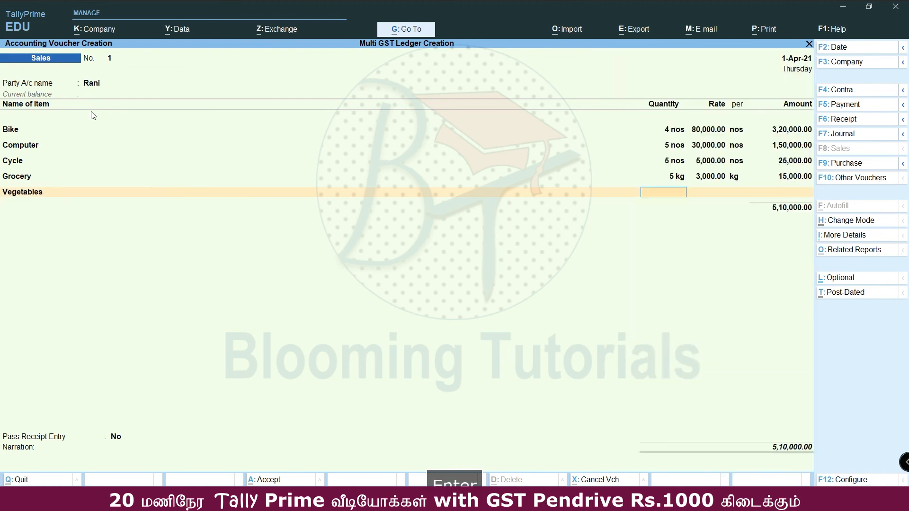
type("5")
key("BackSpace")
key("BackSpace")
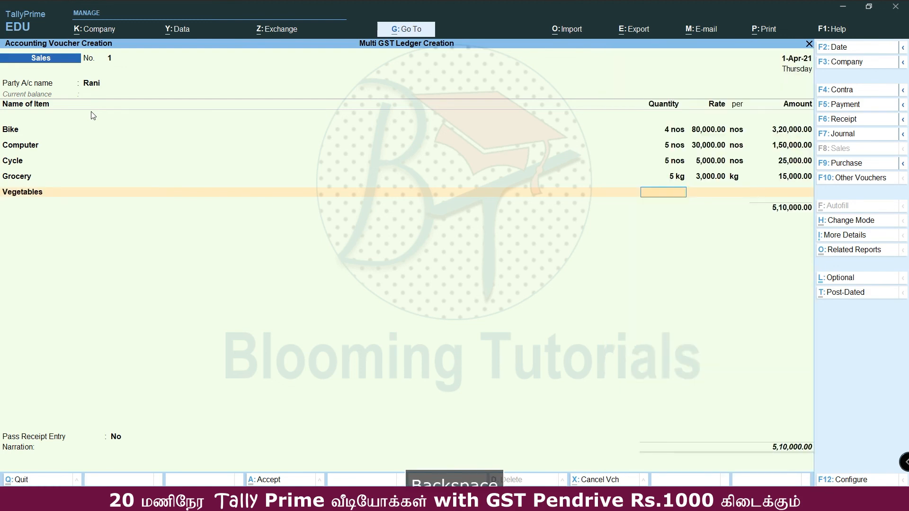
key("Return")
type("5")
key("Return")
type("5000")
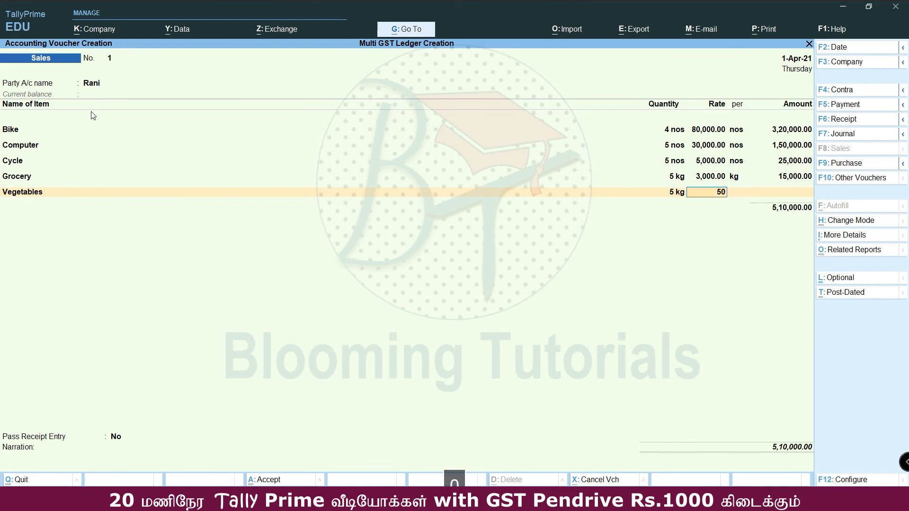
key("Return")
key("Return")
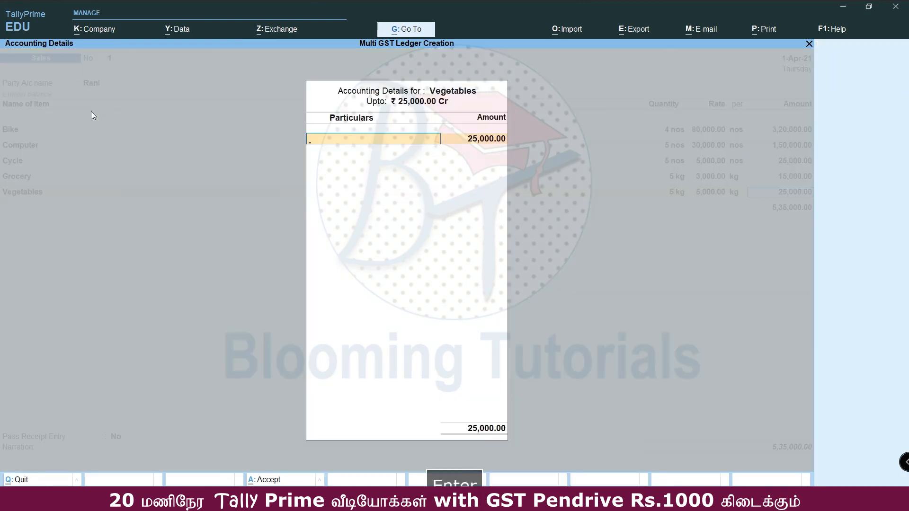
- Allocate the full Vegetables amount to the Sales Nill Rate ledger
key("space")
key("Down")
key("Down")
key("Down")
key("Down")
key("Down")
key("Down")
key("Down")
key("Return")
key("Return")
key("Return")
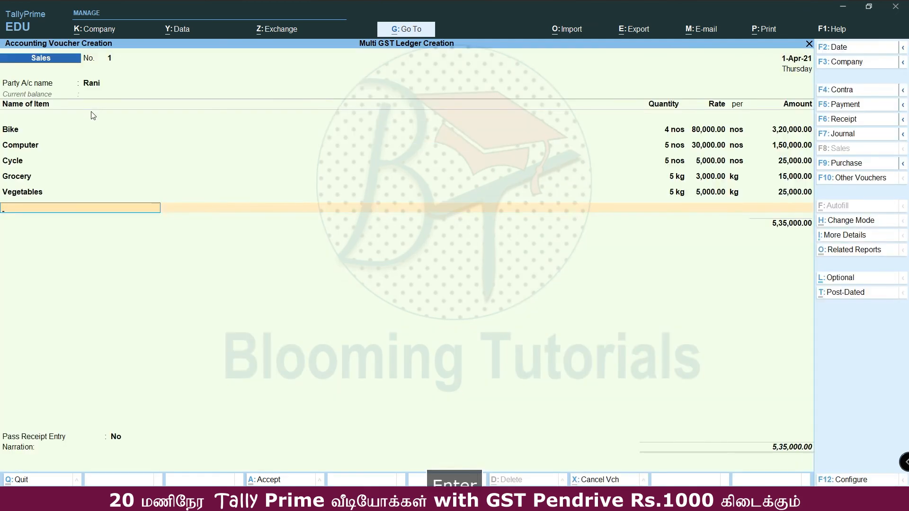
- End the item list and add the CGST and SGST ledgers to the sales voucher with their calculated amounts
key("Return")
type("c")
key("Return")
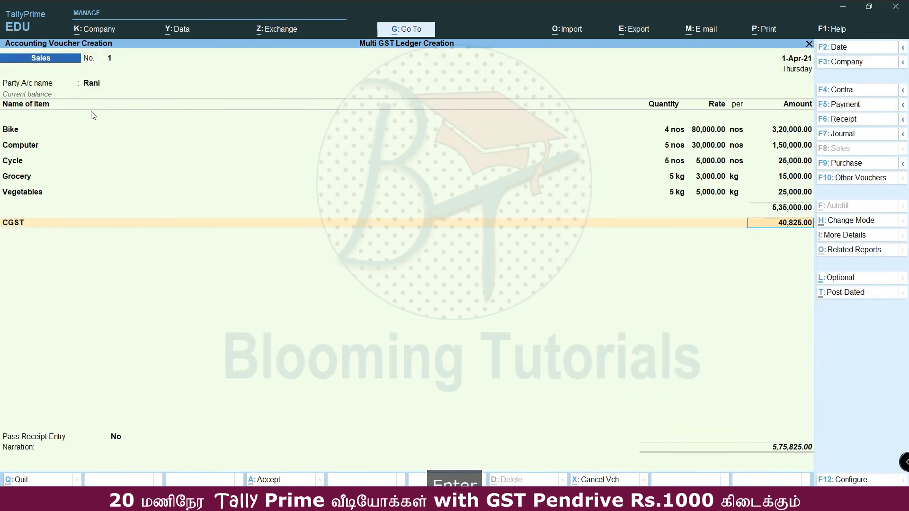
key("Return")
type("c")
key("BackSpace")
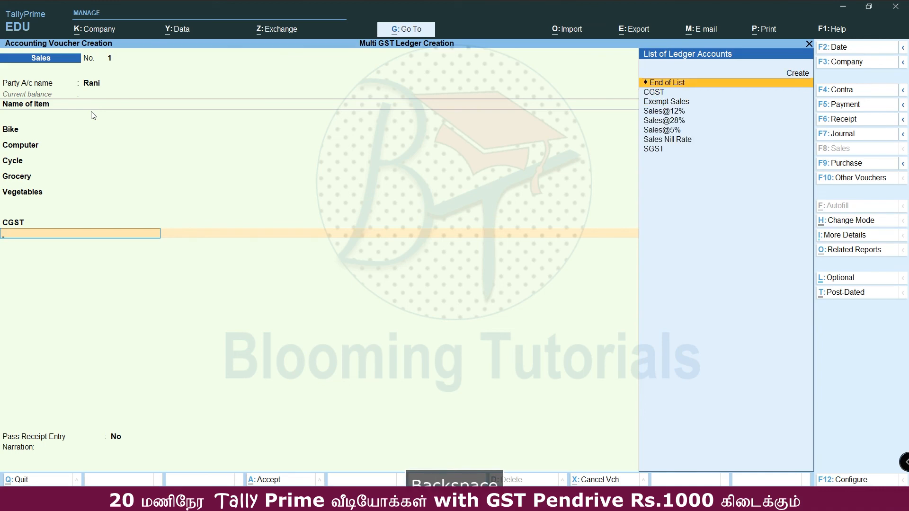
type("S")
key("Return")
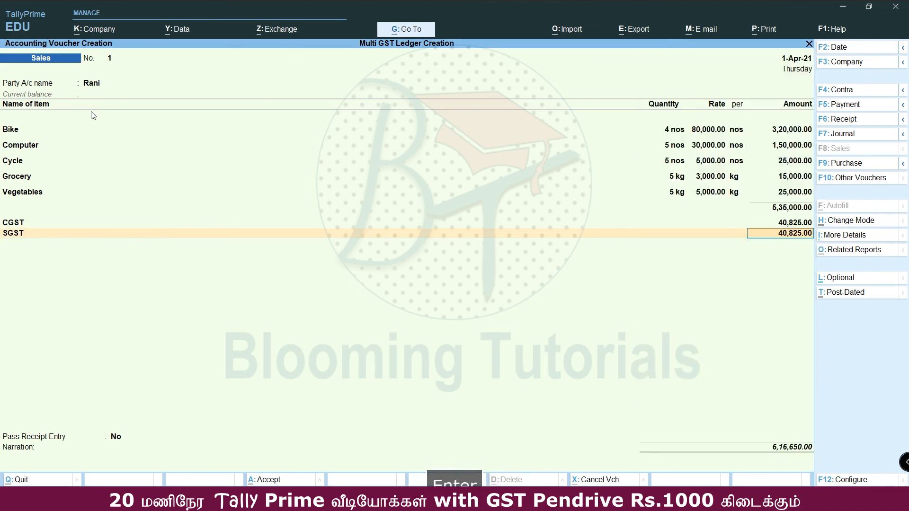
- Check the sales voucher's detailed GST tax analysis by item and save the voucher
key("alt+a")
key("alt+F5")
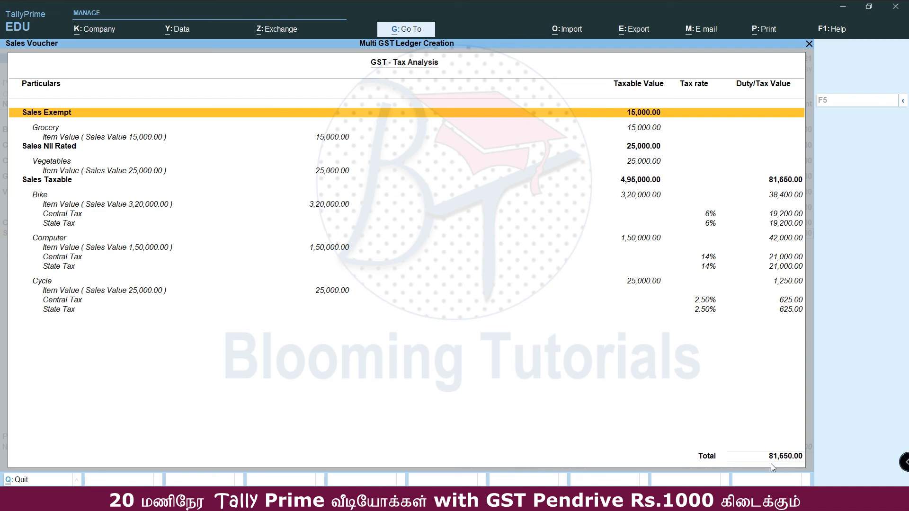
key("Escape")
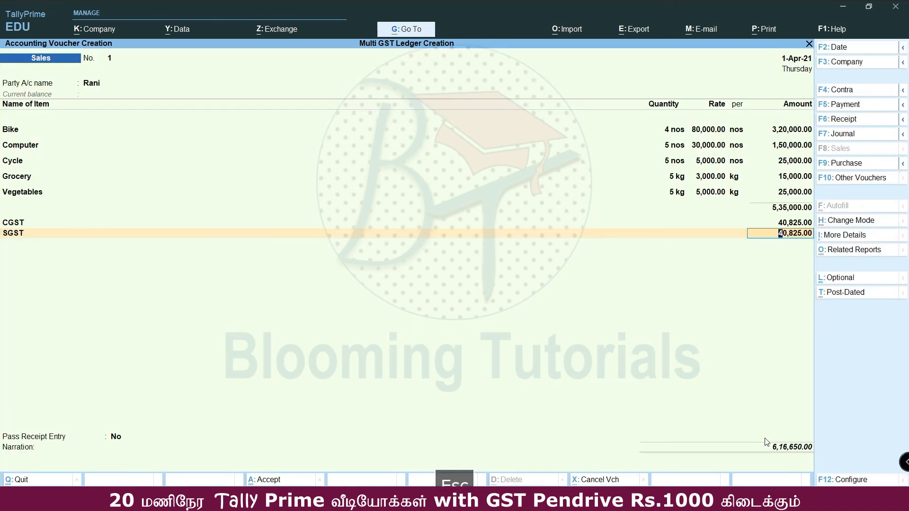
key("ctrl+a")
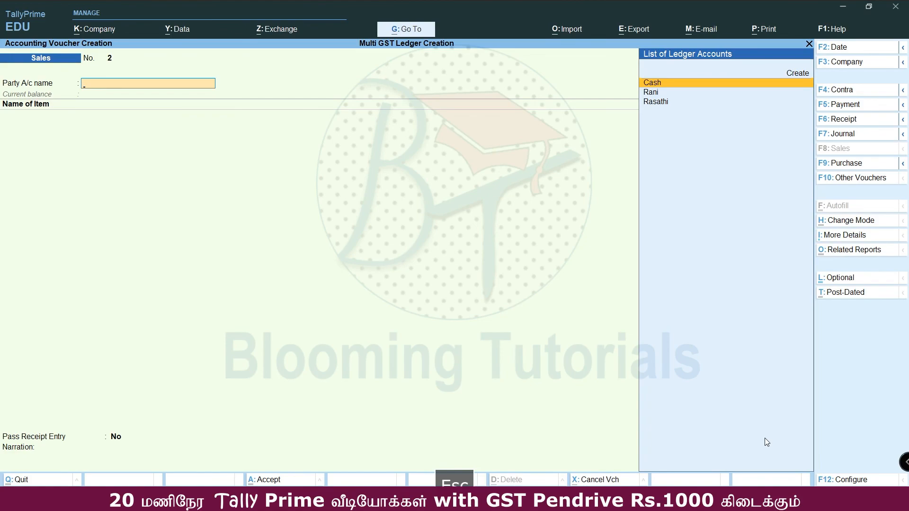